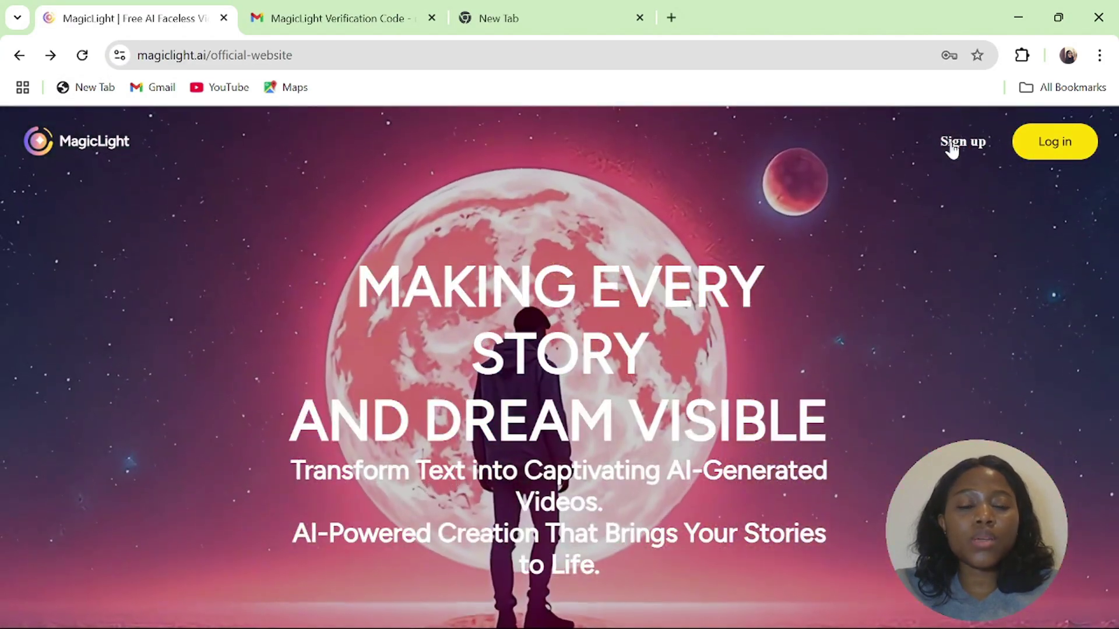
- Go to magiclight.ai's sign-up and login page
left_click(952, 147)
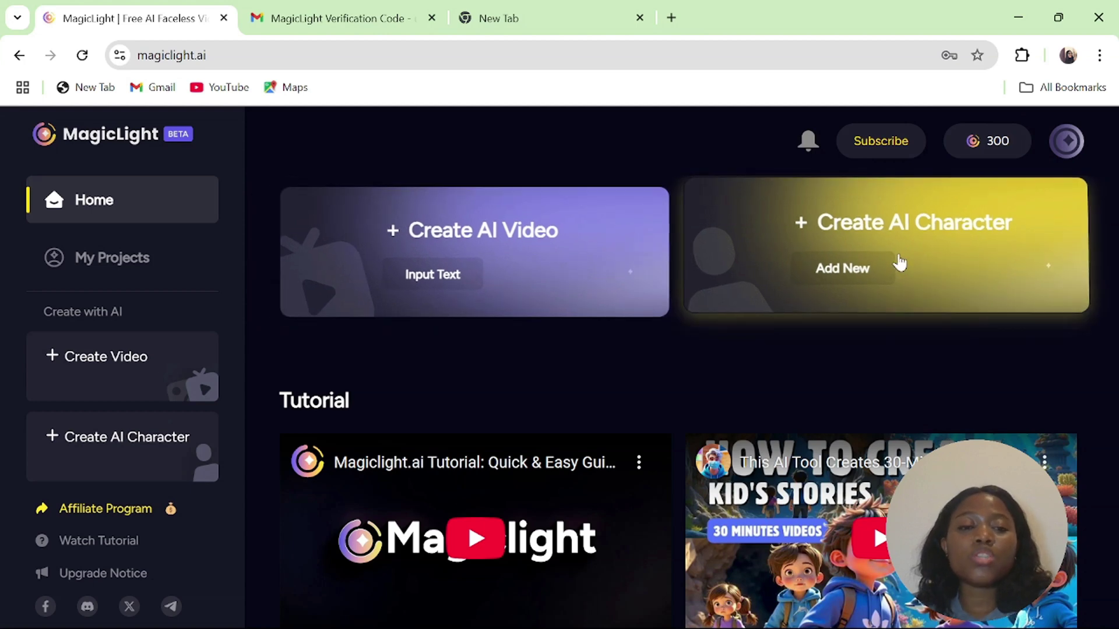
- Preview the Reaching for the Stars community project, then return to the top of Home
scroll(260, 265, "down", 2)
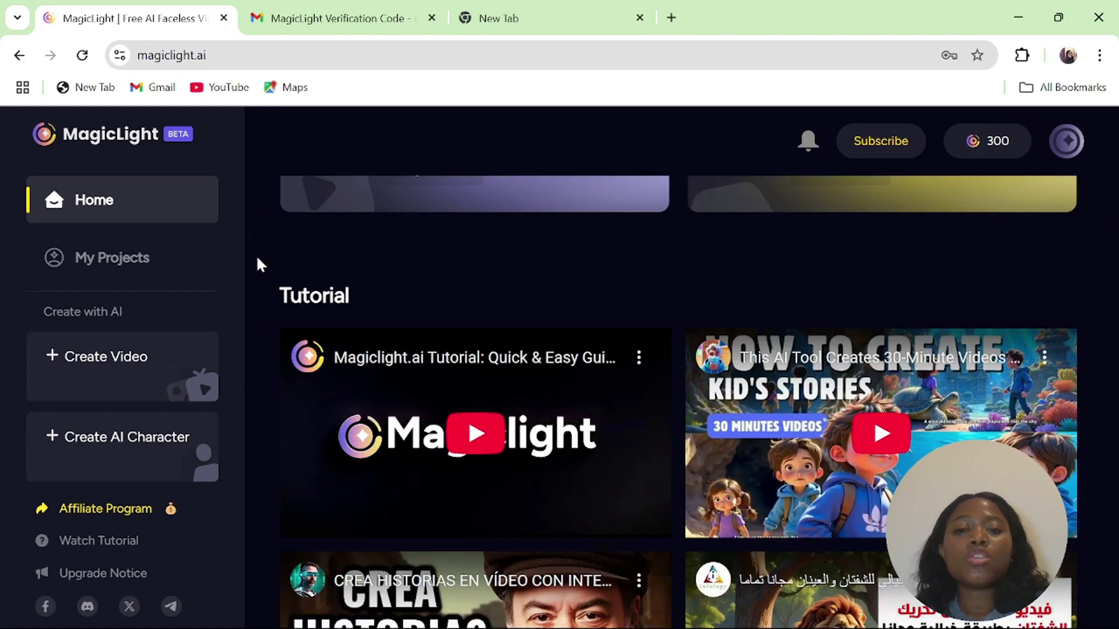
scroll(259, 265, "down", 6)
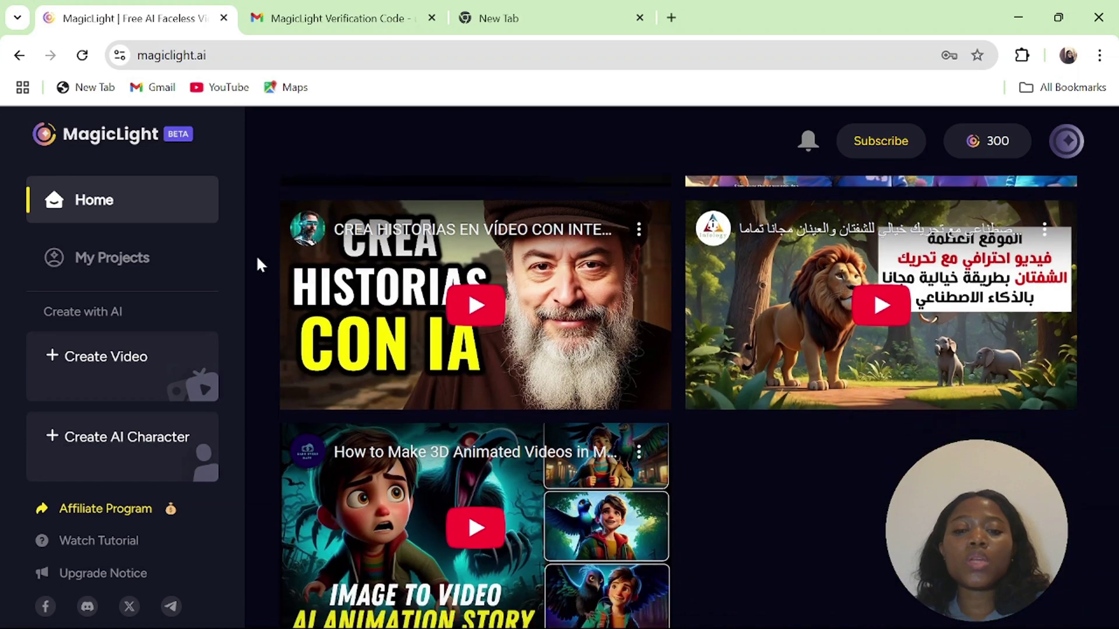
scroll(260, 265, "down", 8)
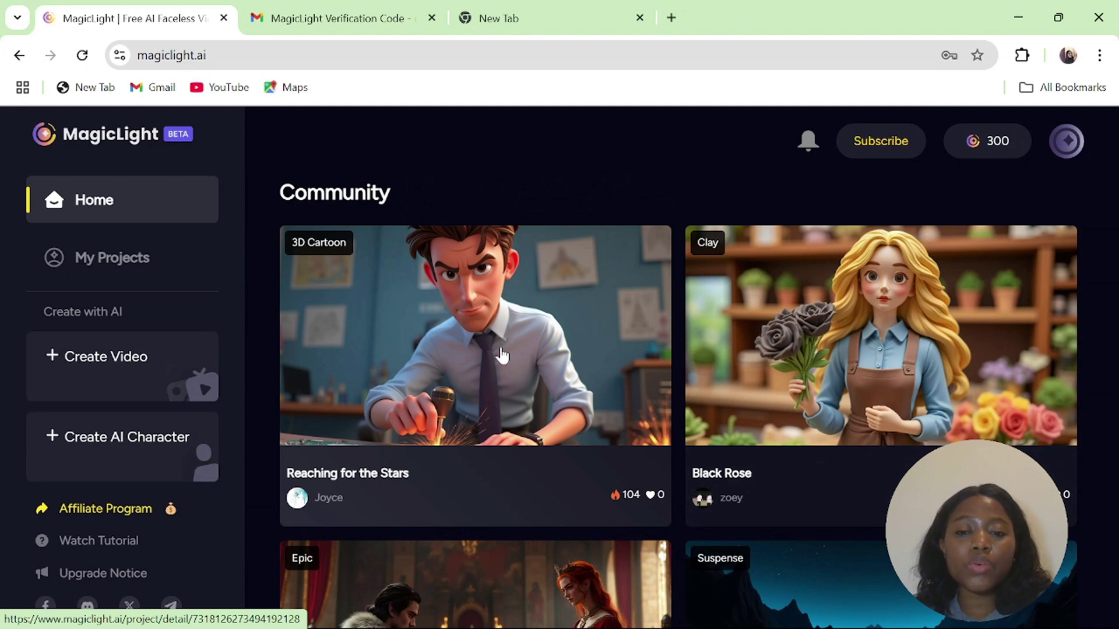
left_click(501, 355)
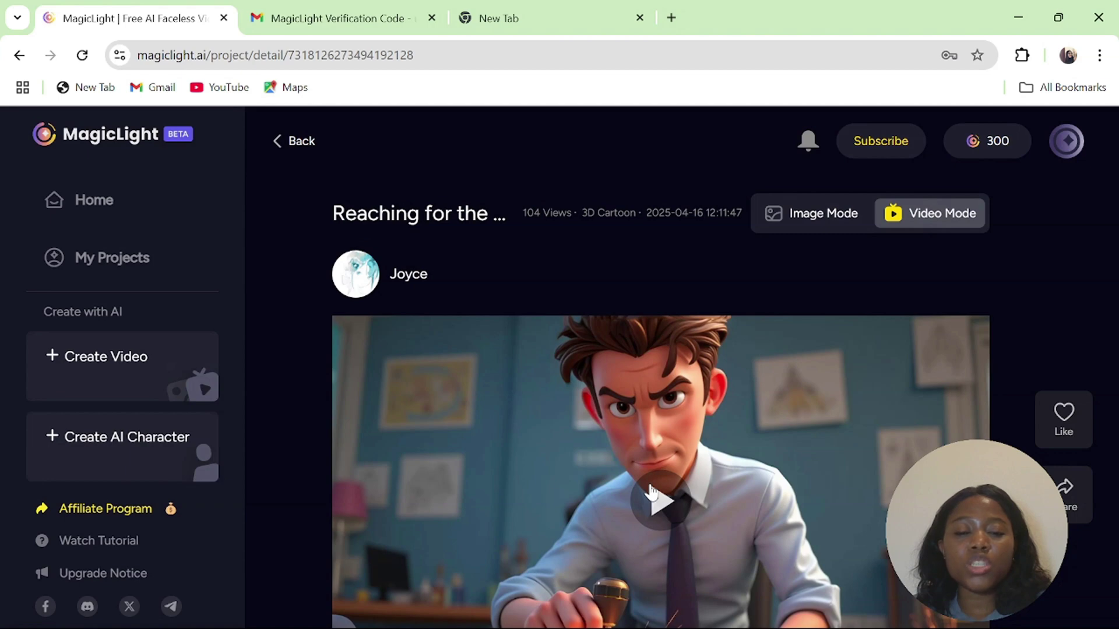
left_click(290, 142)
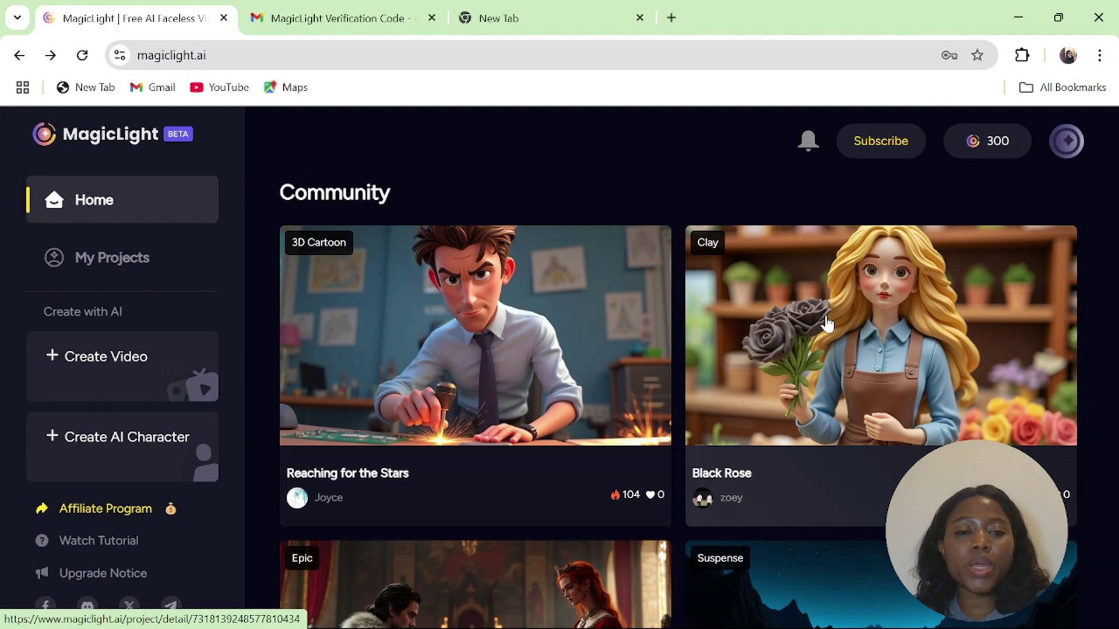
scroll(266, 204, "up", 9)
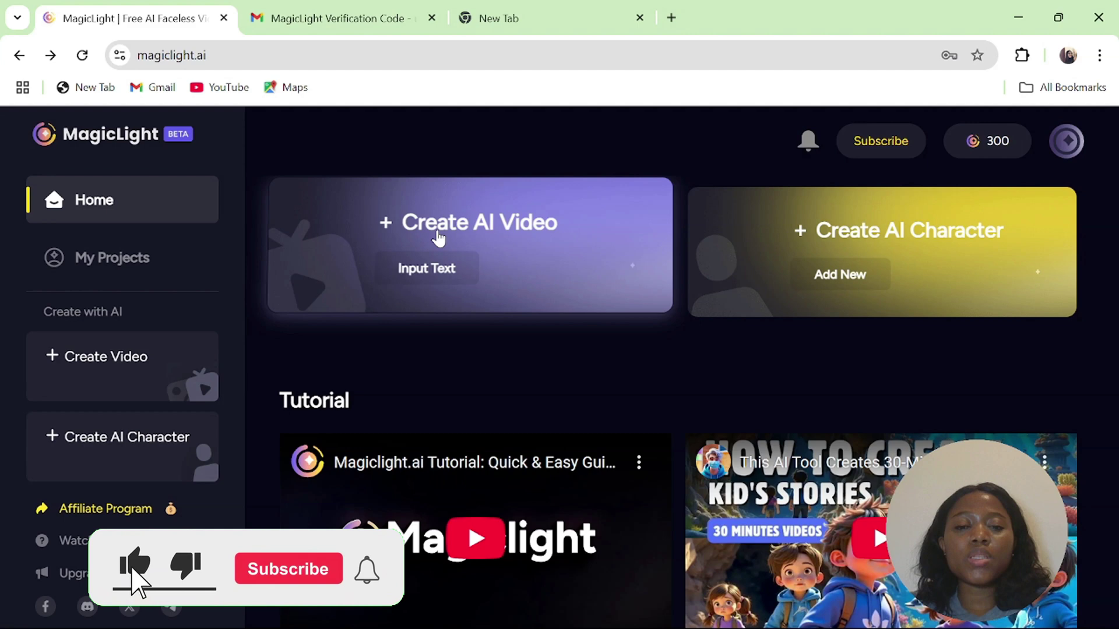
- Start a new project from the Create AI Video card on Home
left_click(439, 236)
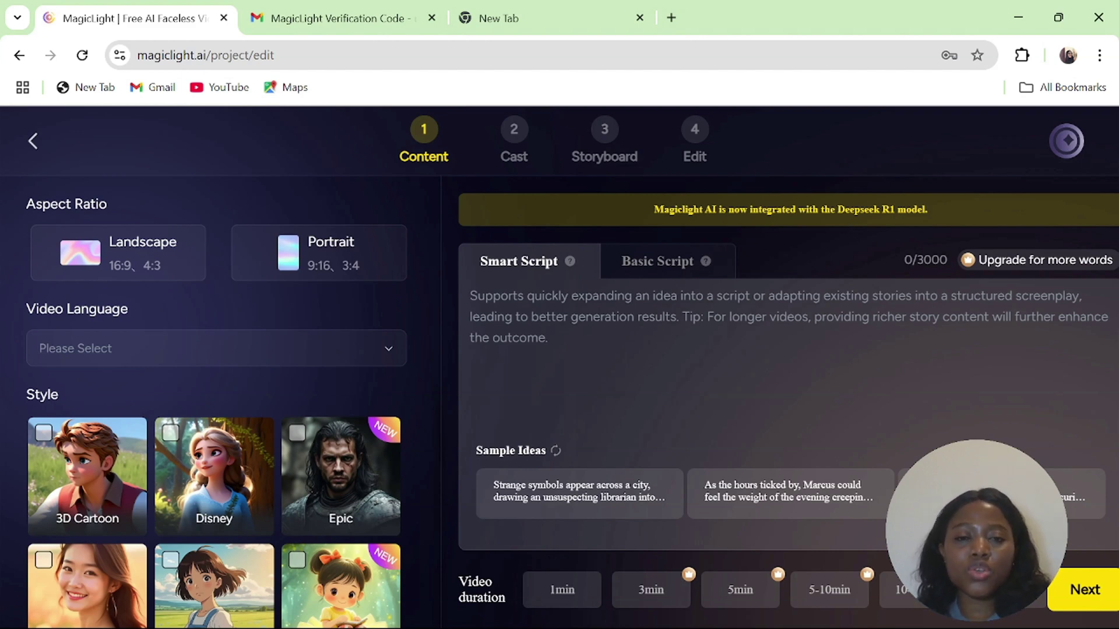
- Choose Basic Script, paste Angel's scene script over the sample, and set Landscape 16:9
left_click(657, 262)
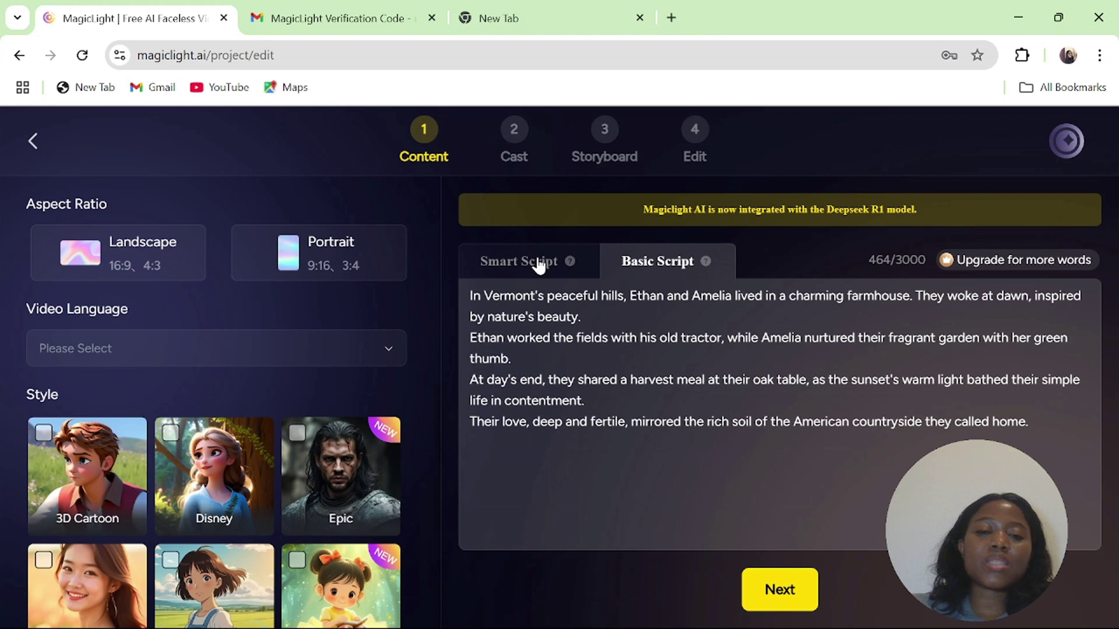
key("ctrl+a")
key("ctrl+v")
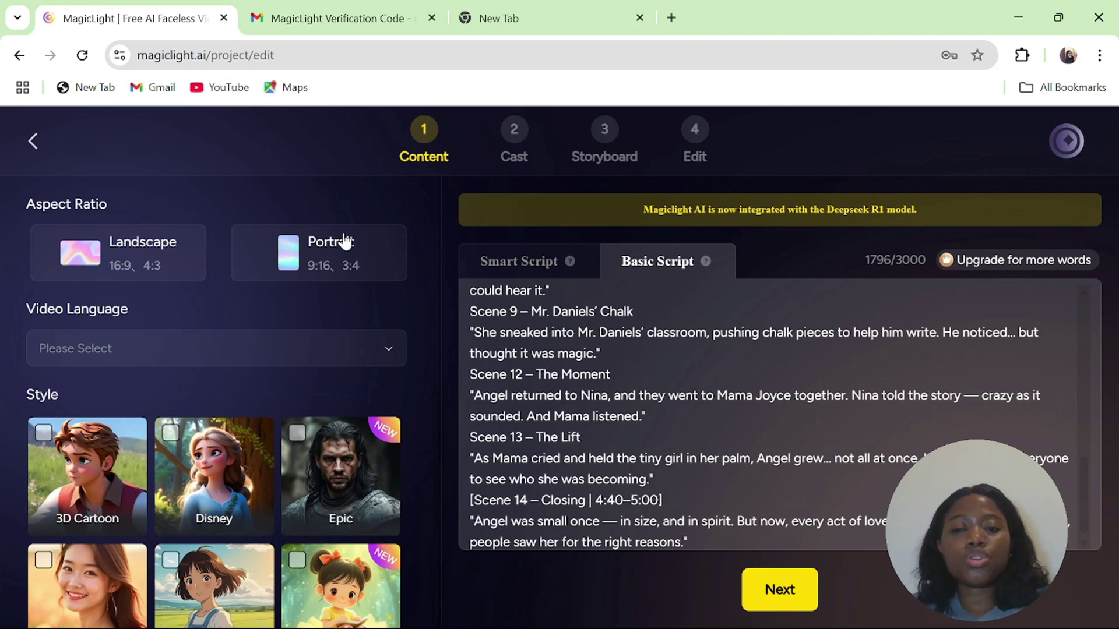
left_click(150, 260)
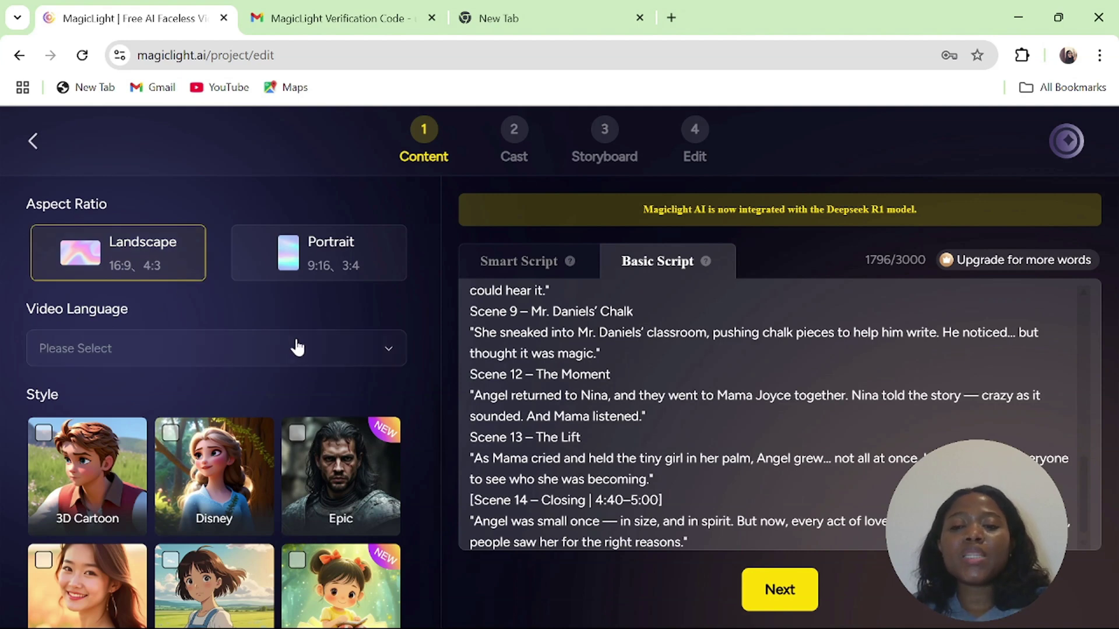
- Set the Video Language dropdown to English
left_click(389, 349)
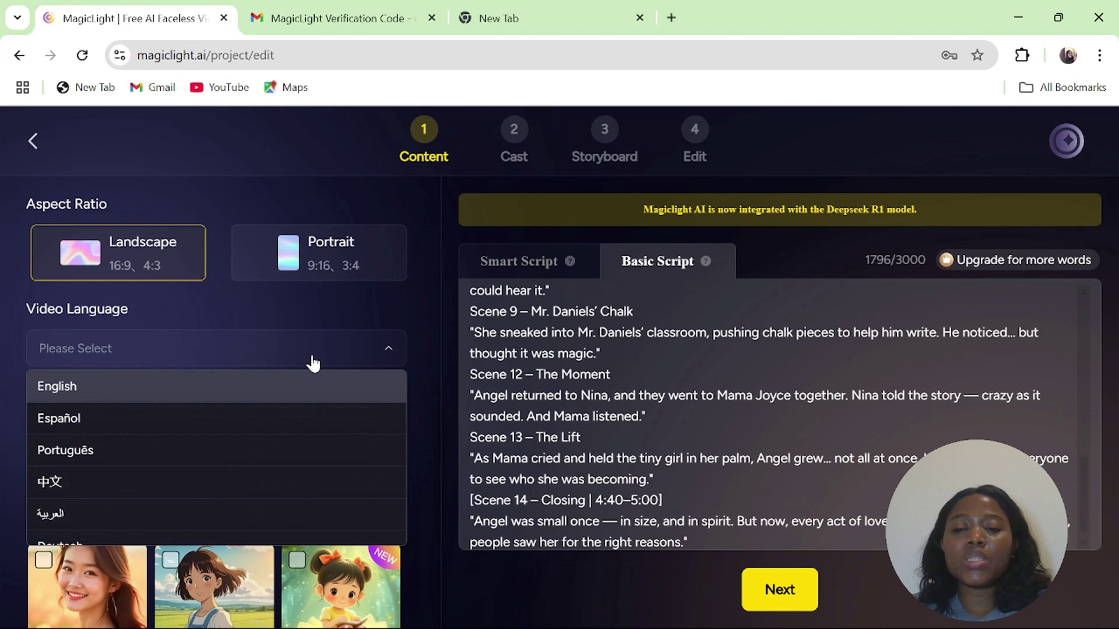
left_click(235, 388)
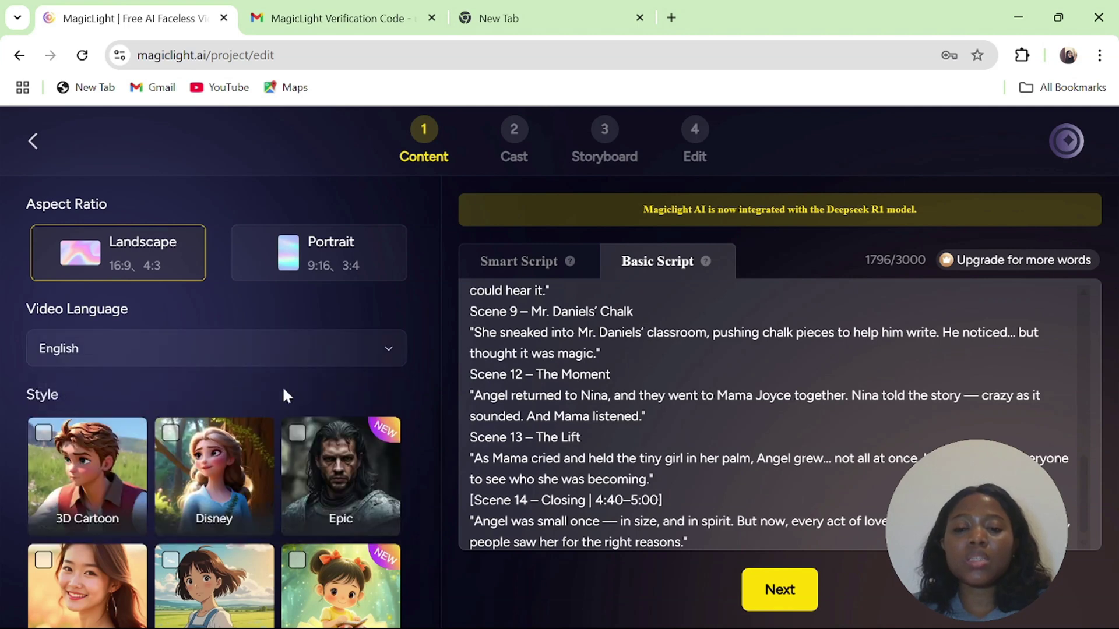
left_click(387, 355)
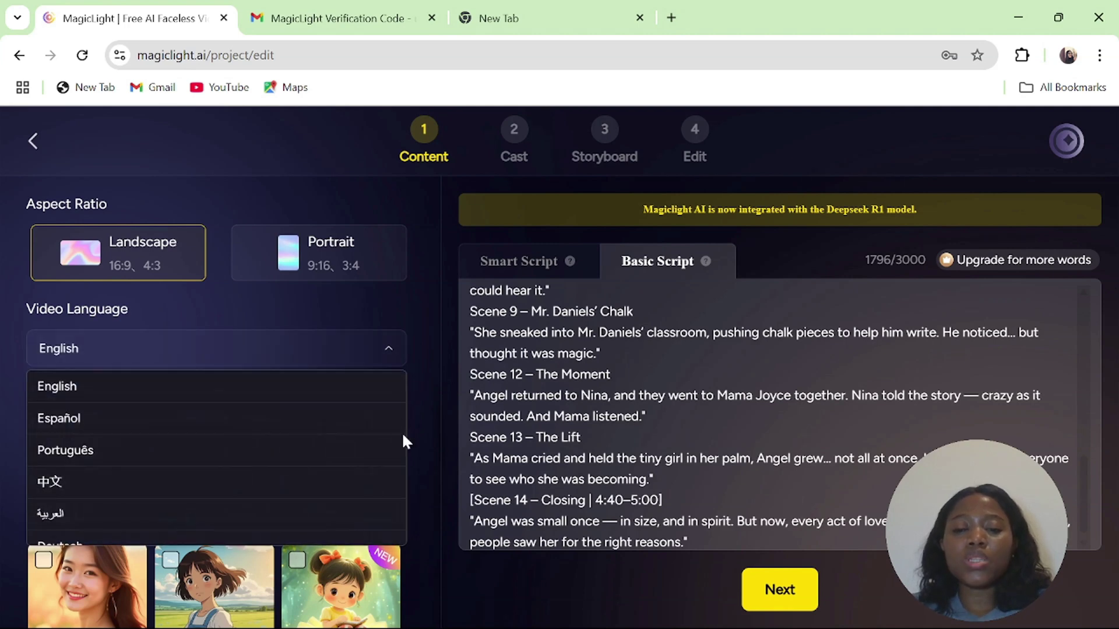
left_click(388, 356)
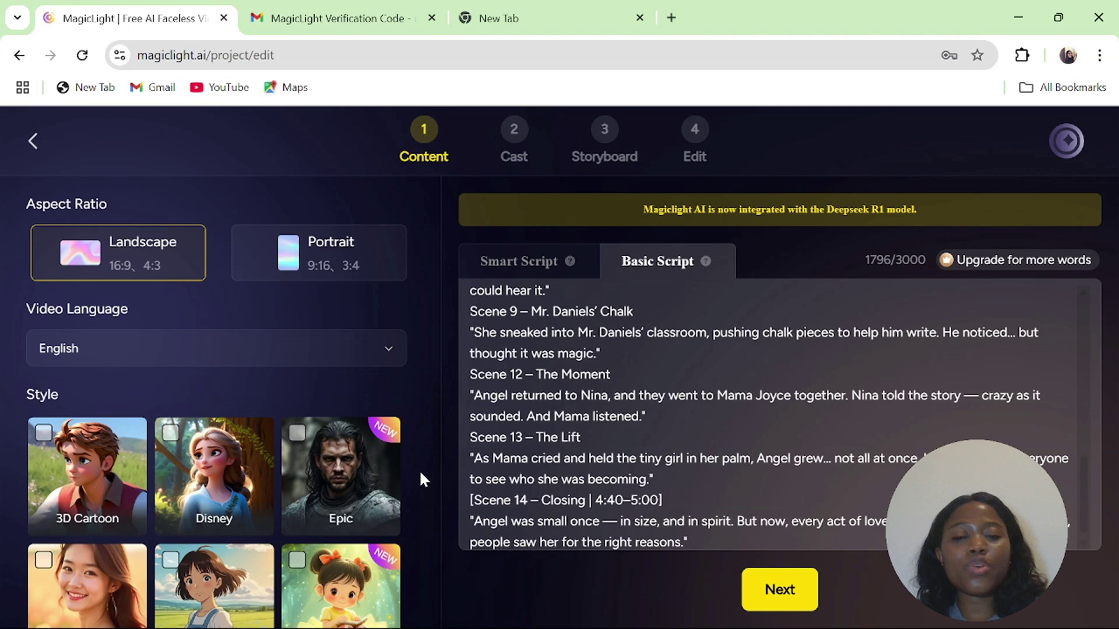
- Choose the Realistic card from the Style grid
scroll(441, 451, "down", 1)
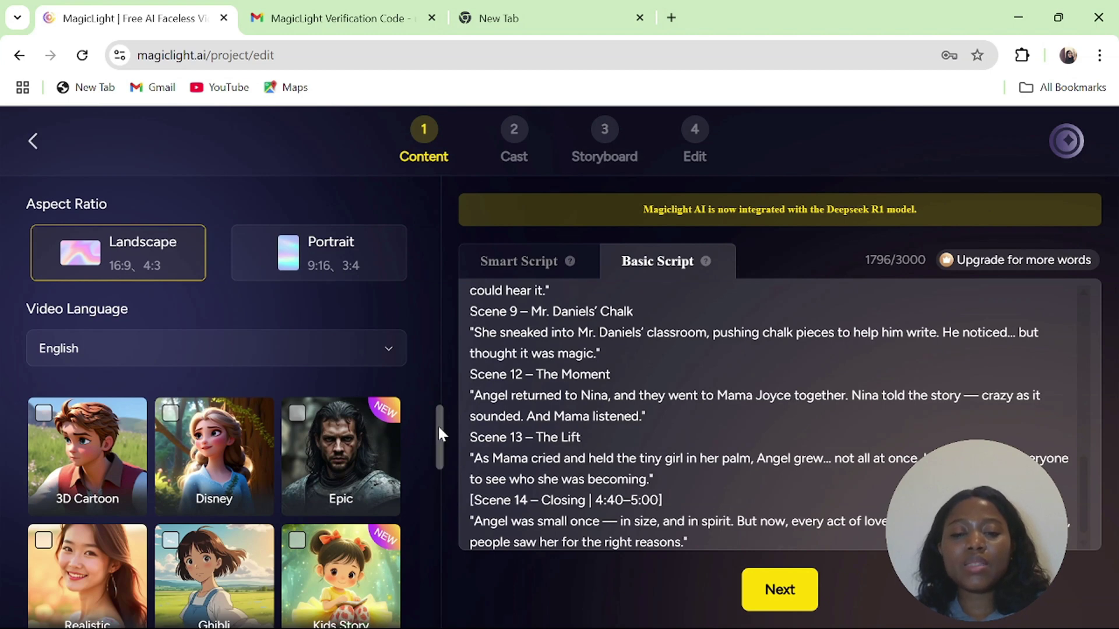
scroll(262, 436, "down", 2)
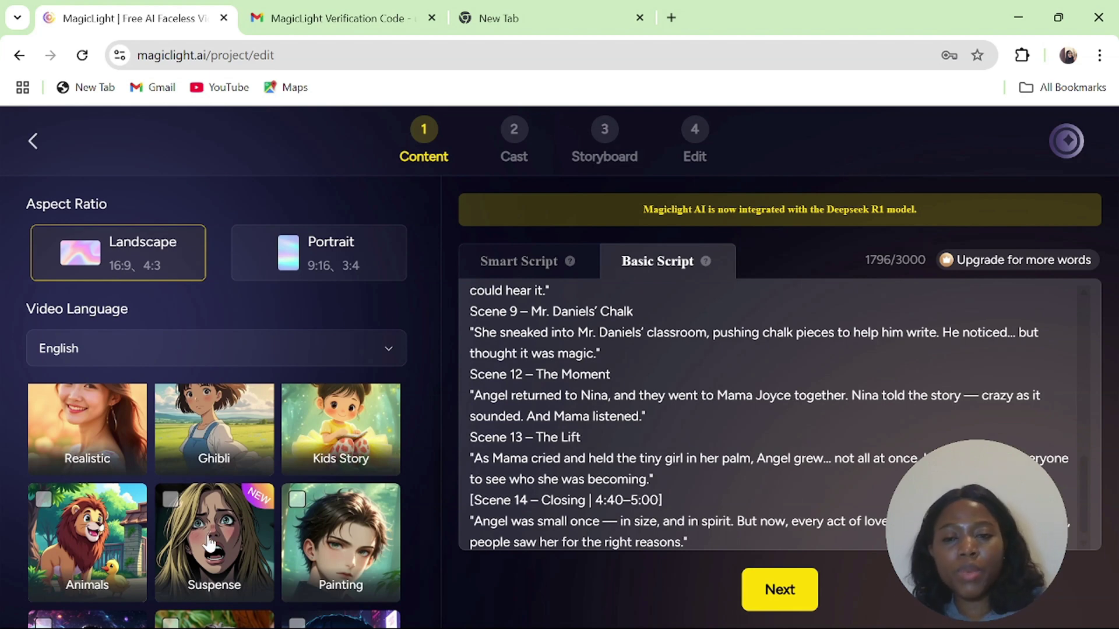
scroll(440, 559, "down", 6)
scroll(87, 501, "up", 8)
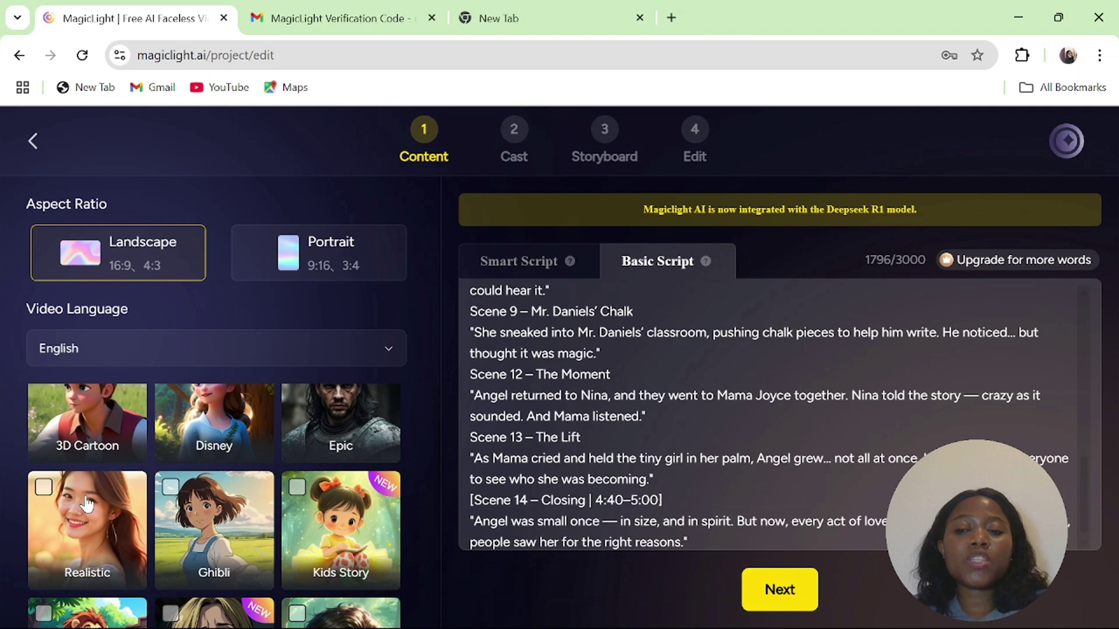
left_click(40, 488)
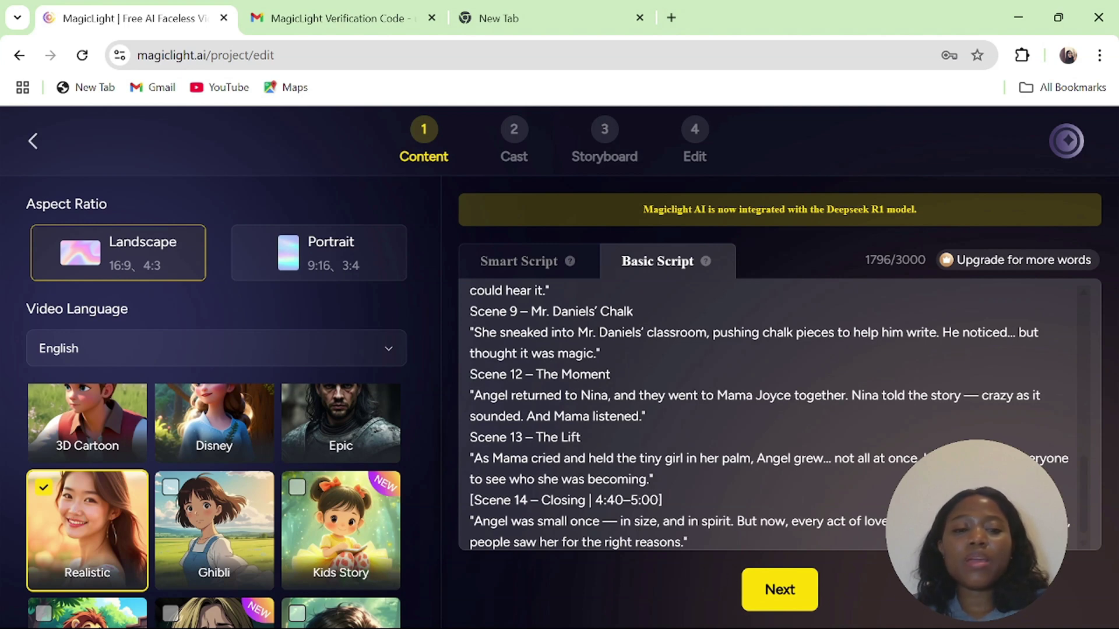
- Split the script into shots, review them down to 14, and generate the Cast step
left_click(784, 587)
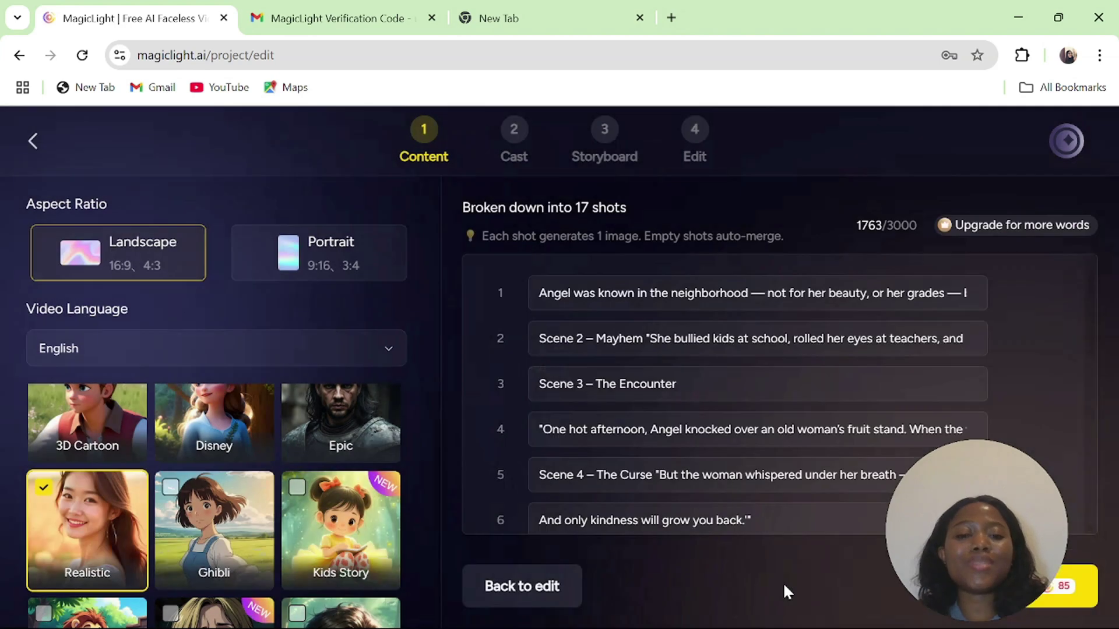
left_click(676, 382)
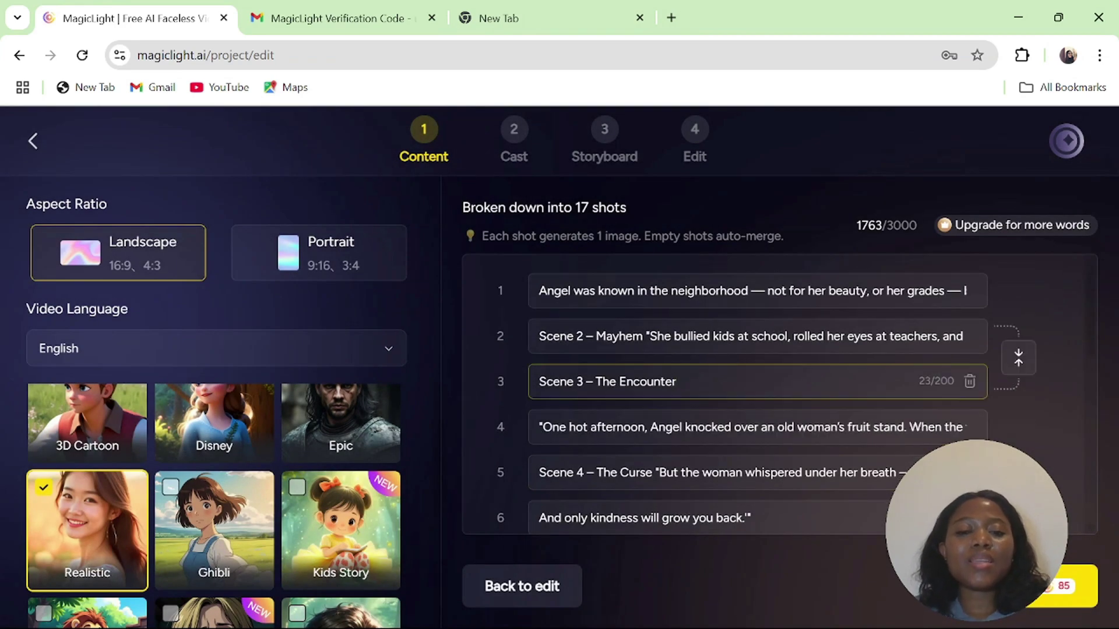
left_click(964, 291)
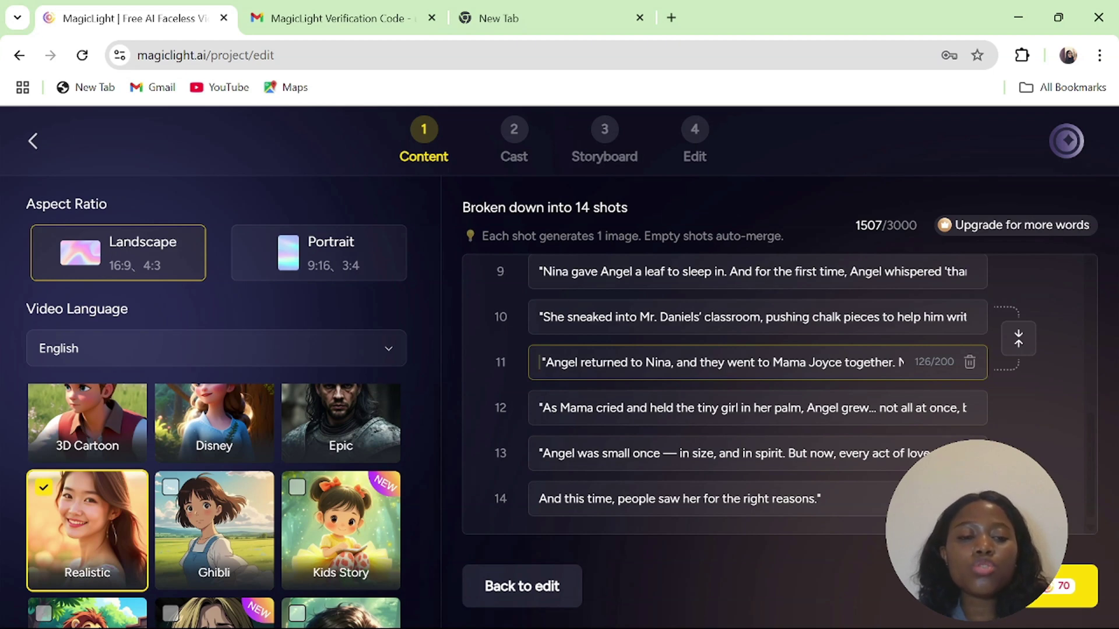
left_click(757, 408)
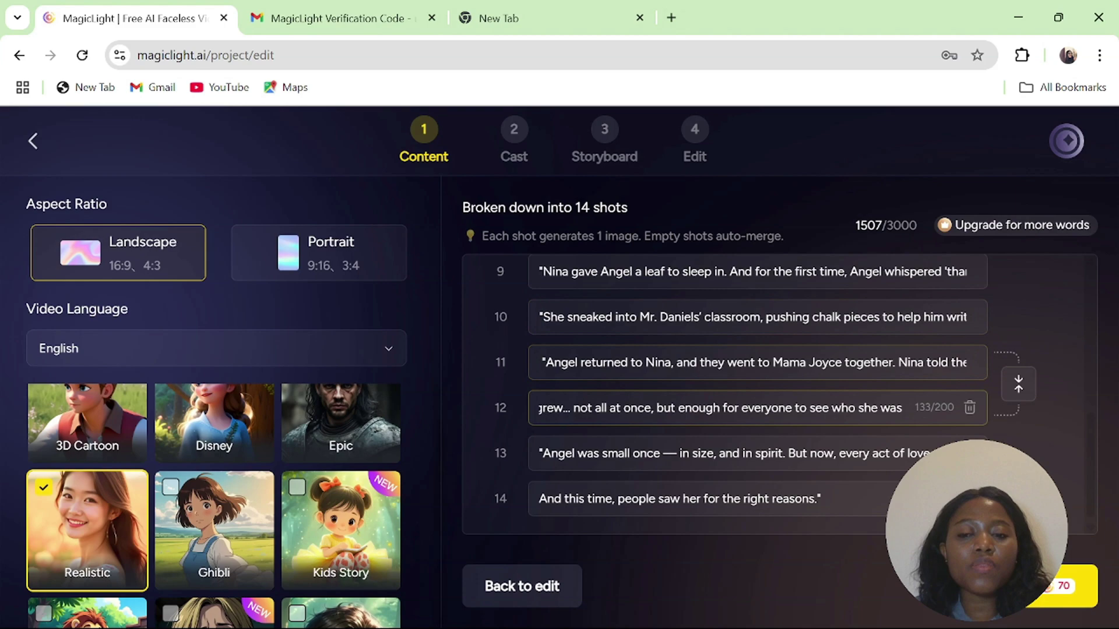
left_click(540, 453)
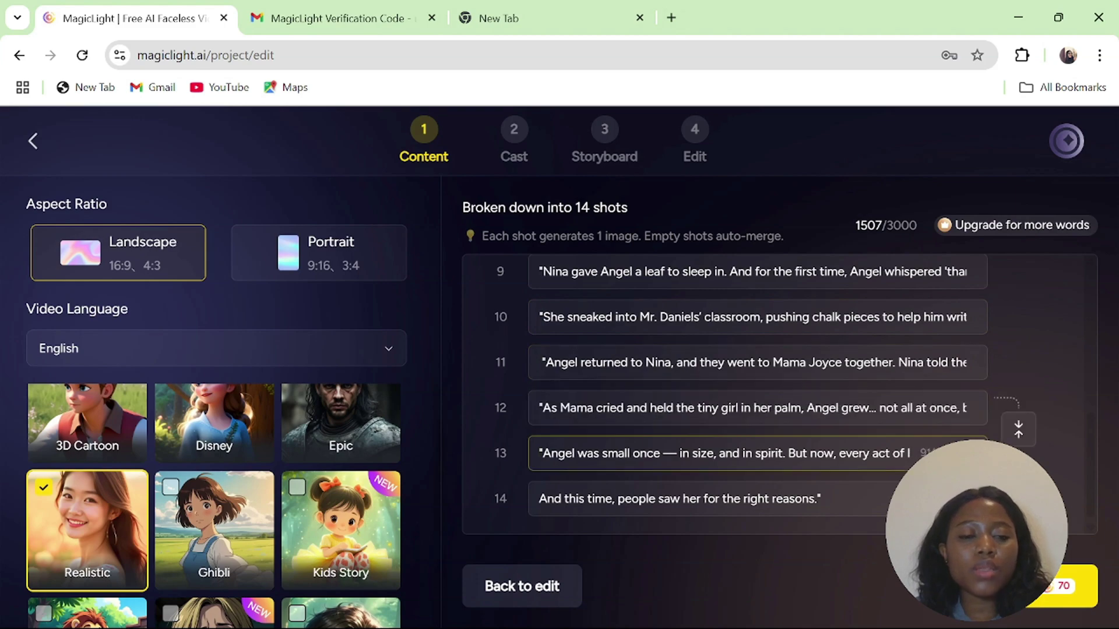
left_click(1073, 587)
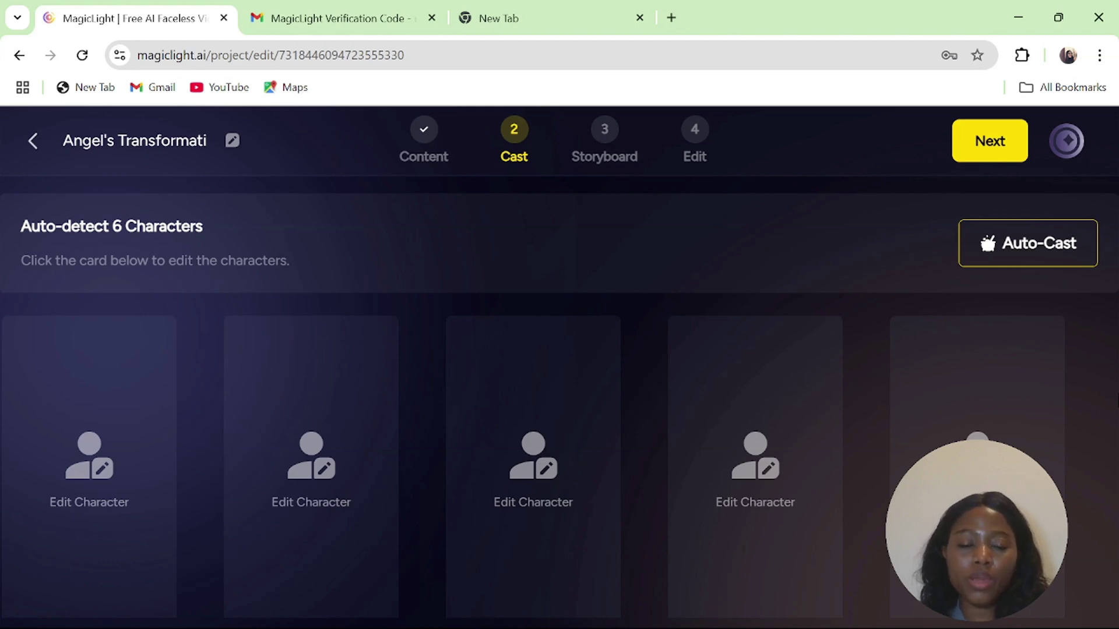
- Edit Angel in the cast list and open the Create Character form from the library
scroll(1106, 402, "down", 2)
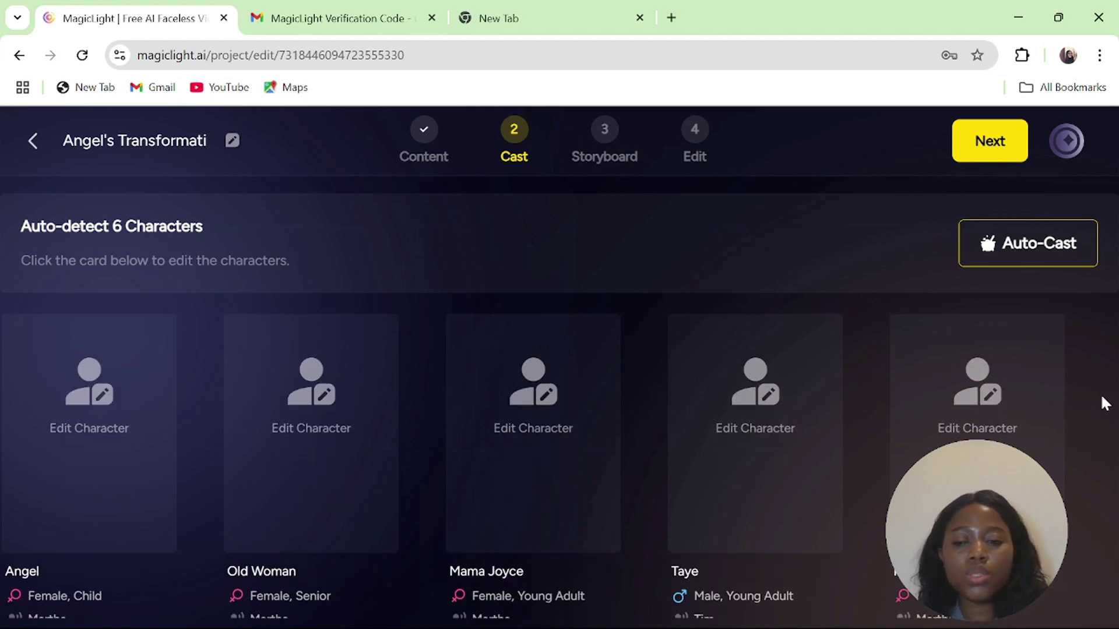
scroll(1103, 401, "down", 1)
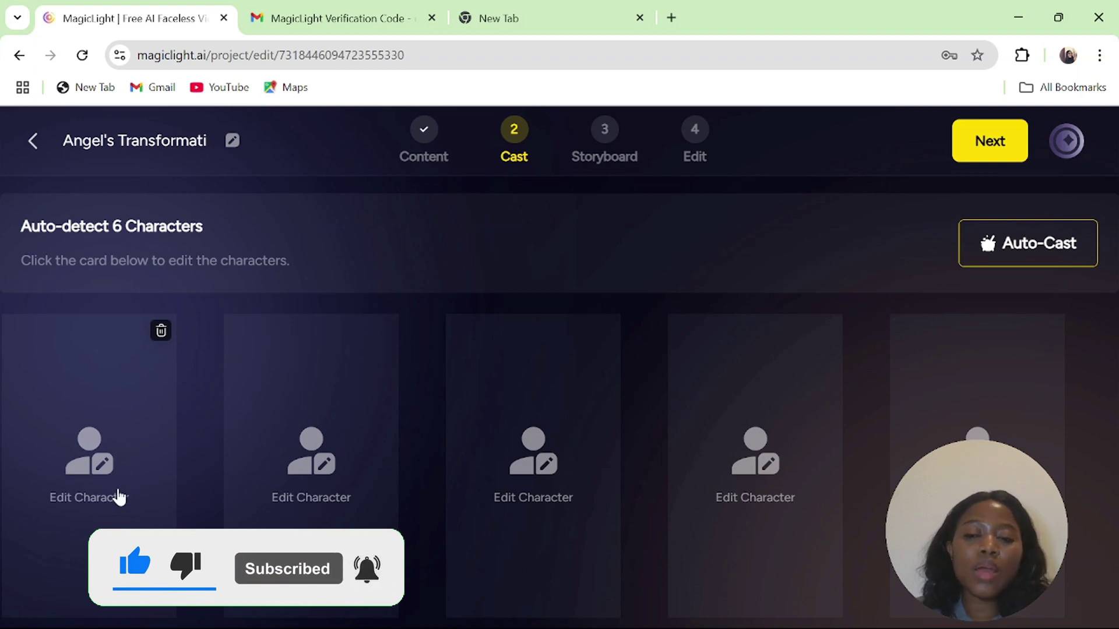
left_click(77, 475)
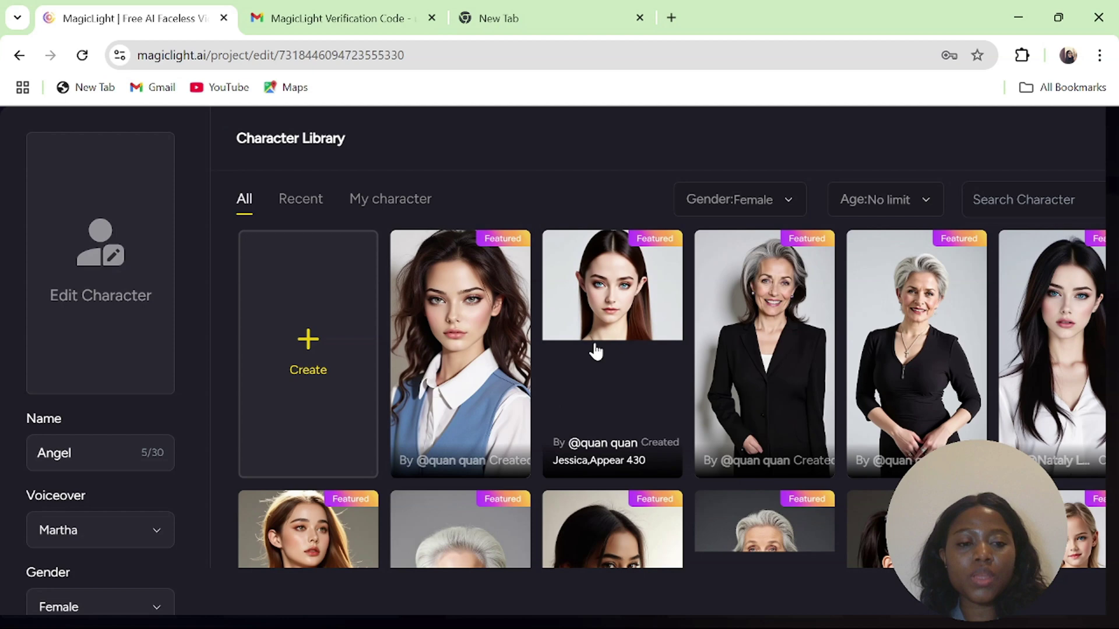
scroll(307, 233, "down", 1)
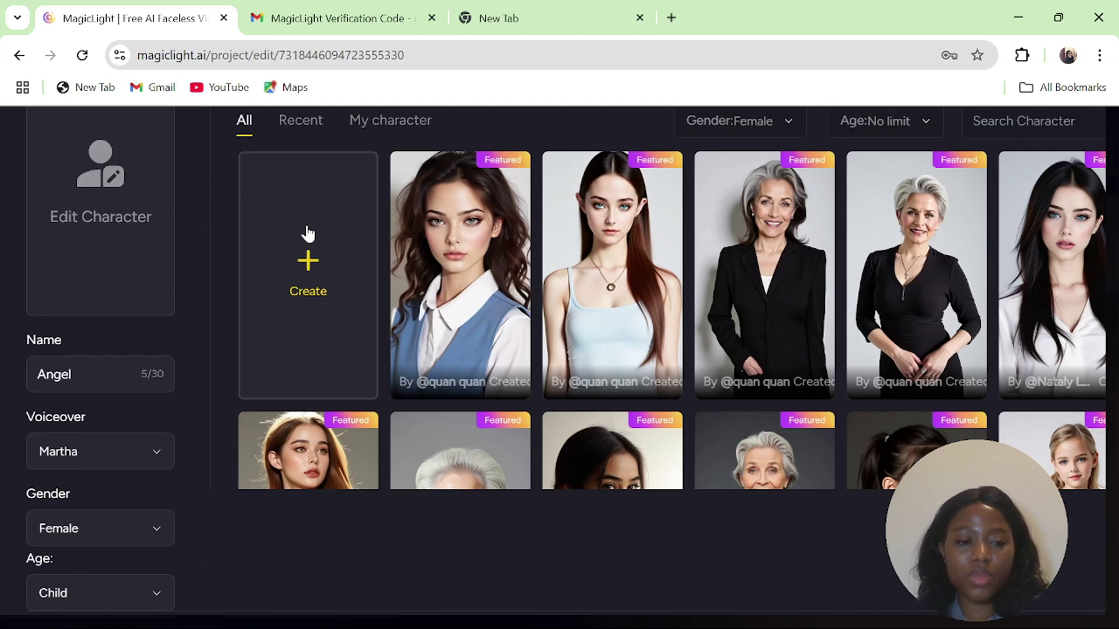
scroll(319, 165, "down", 1)
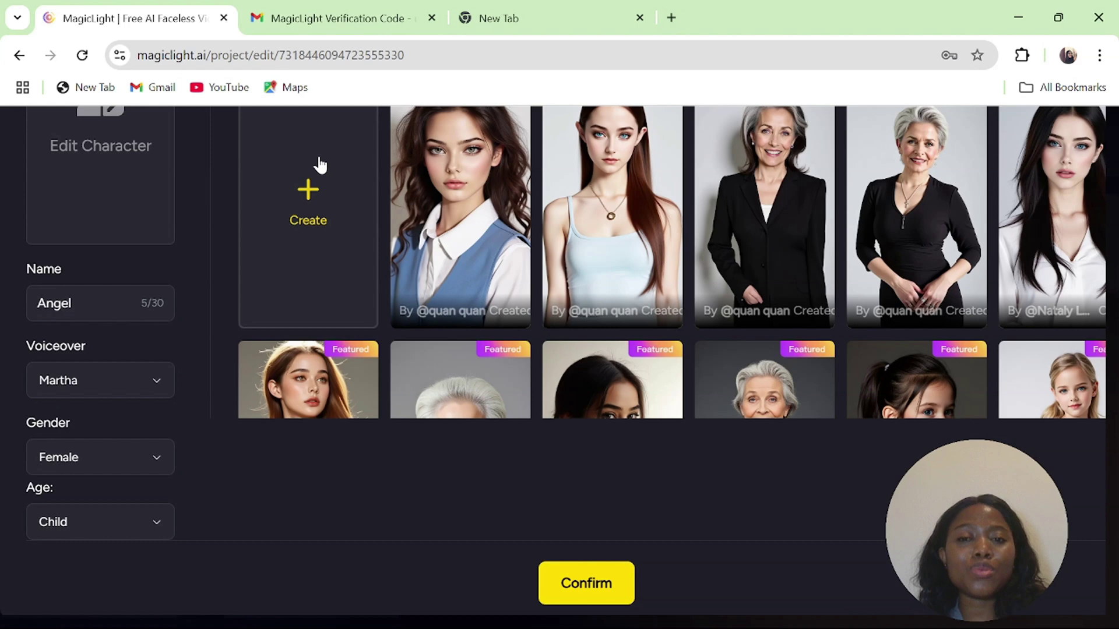
left_click(308, 201)
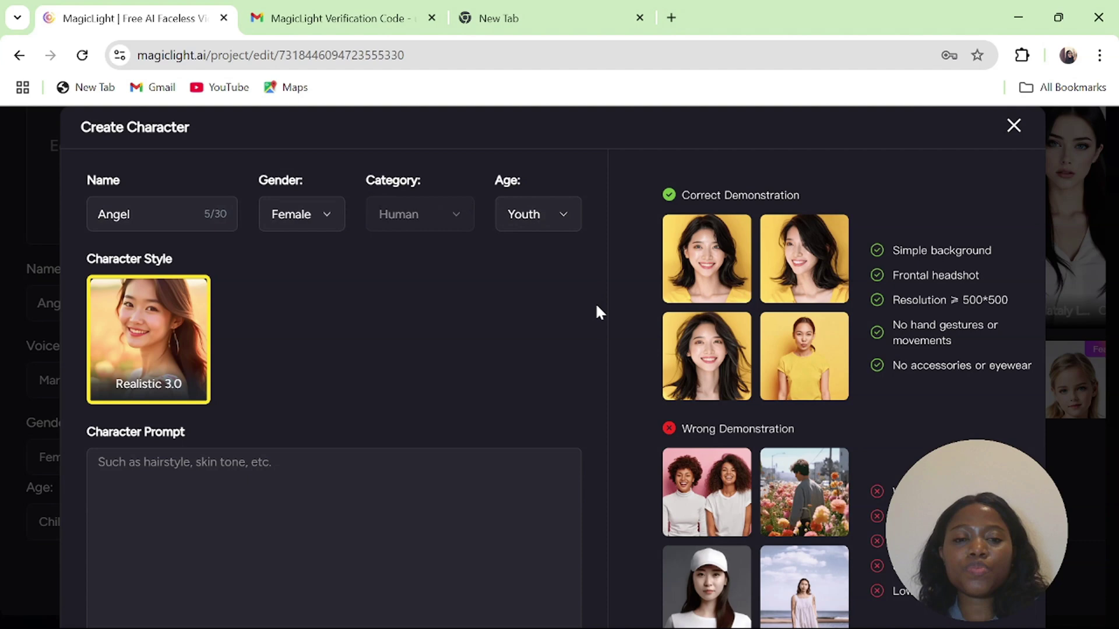
- Look through the Create Character form, then close it without creating anything
scroll(597, 307, "down", 5)
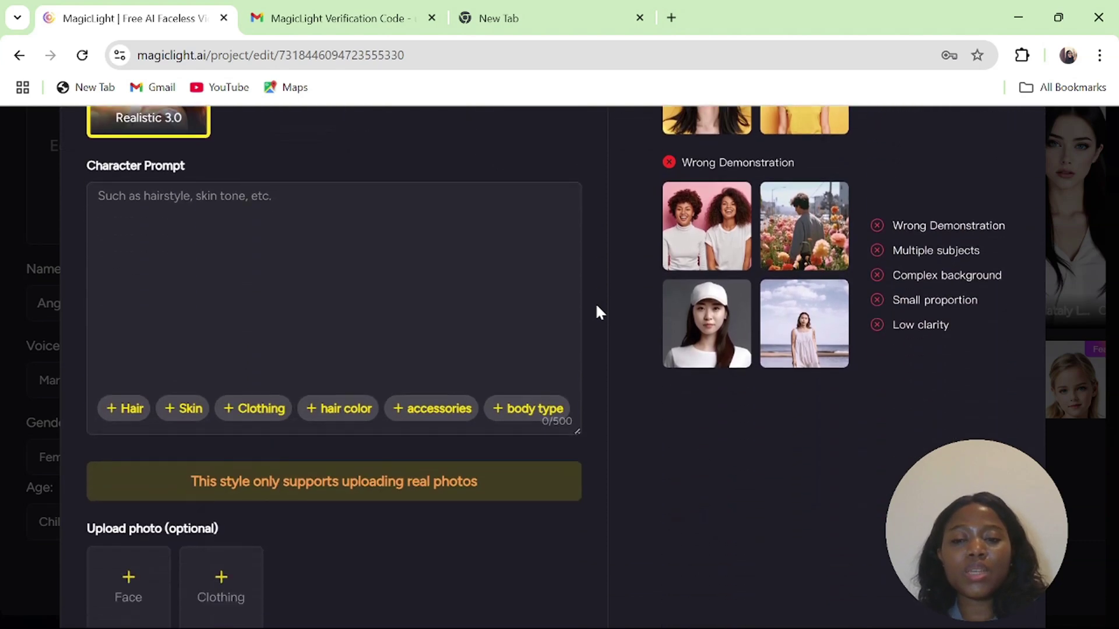
scroll(597, 311, "down", 1)
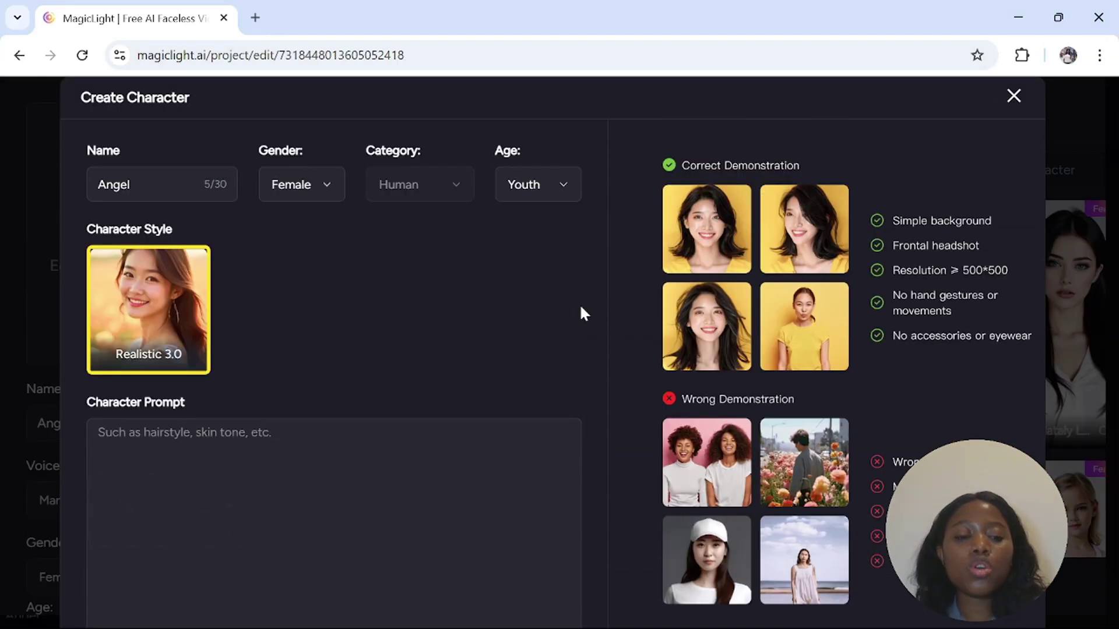
scroll(579, 303, "down", 1)
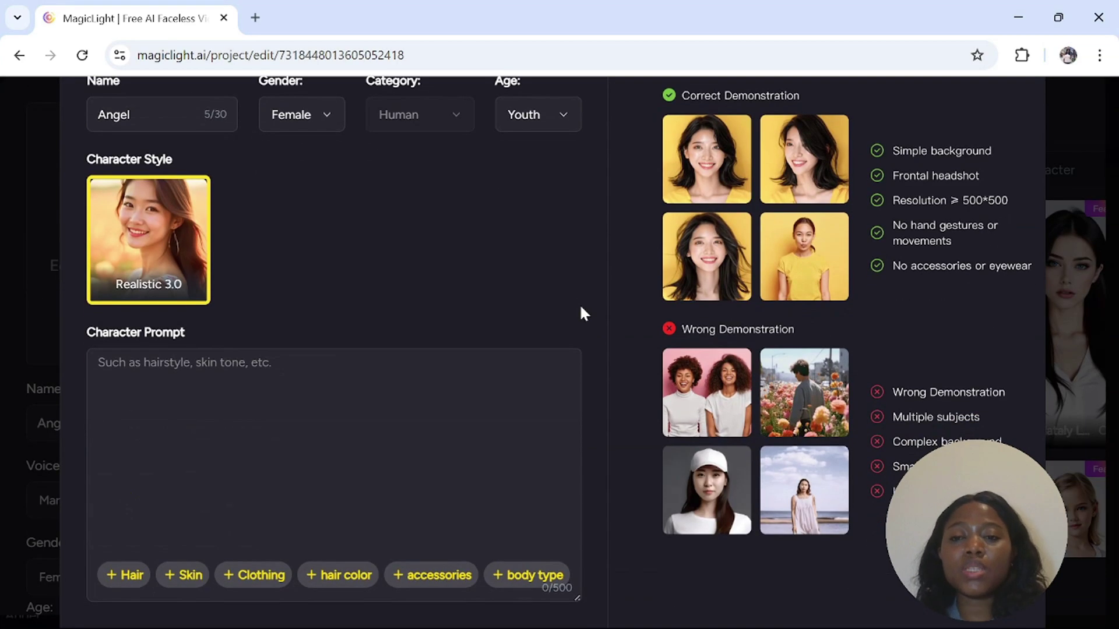
scroll(613, 394, "down", 4)
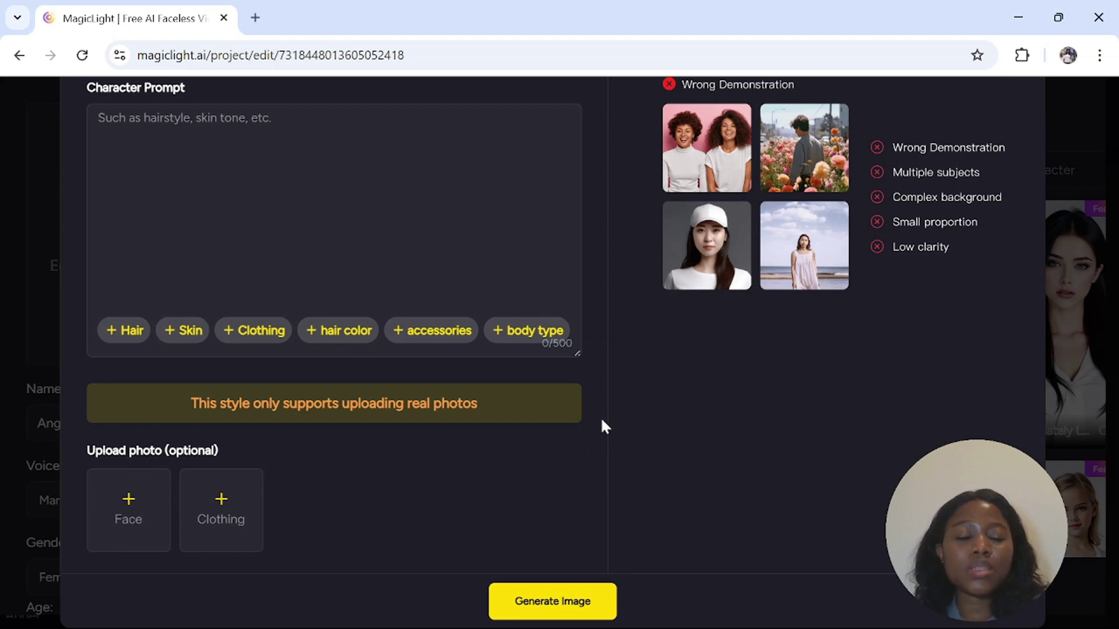
scroll(601, 418, "up", 5)
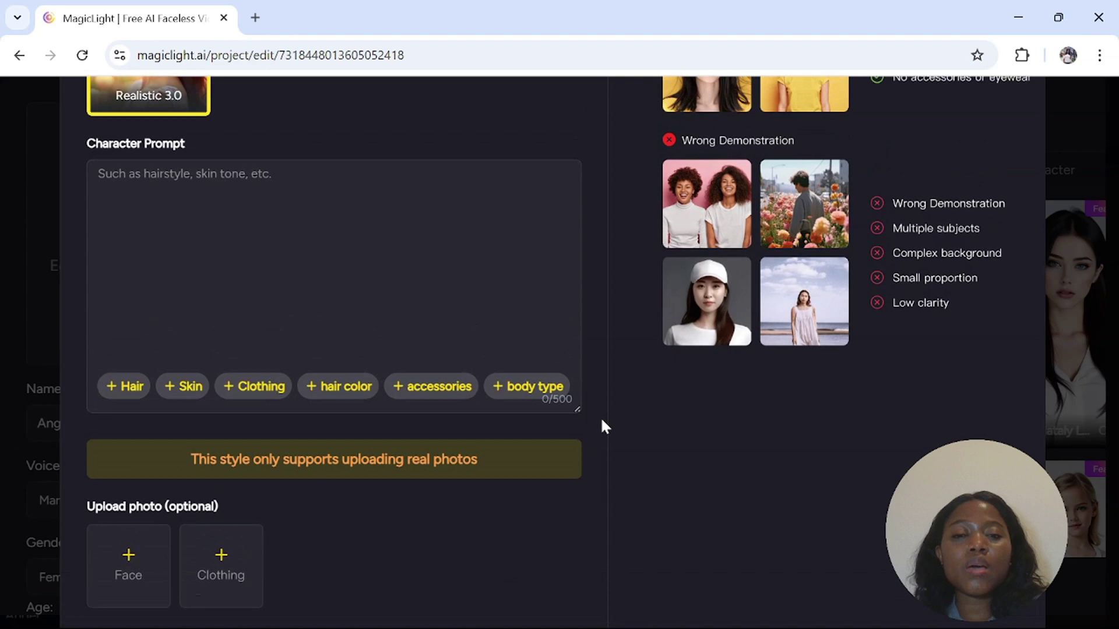
scroll(602, 420, "up", 1)
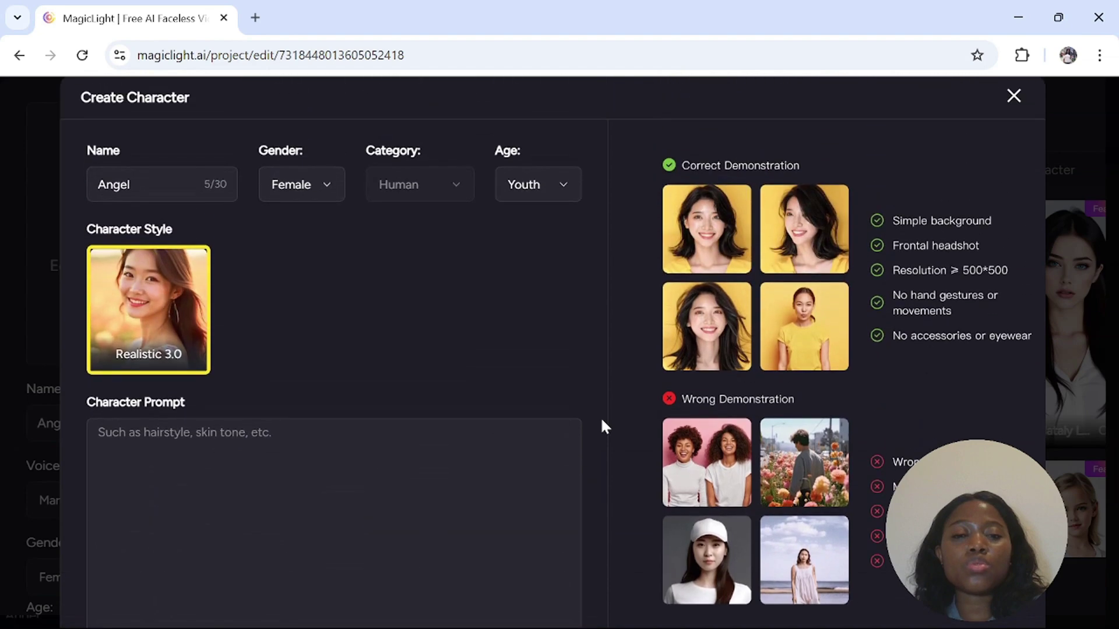
left_click(1014, 96)
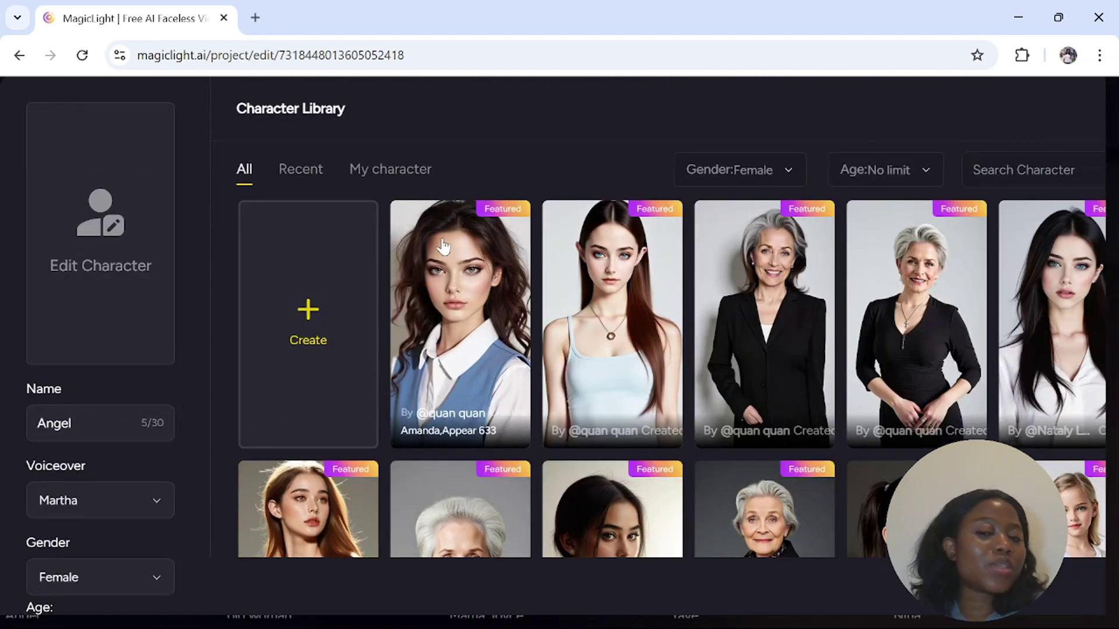
- Pick the young African girl in a colourful patterned outfit for Angel and confirm
left_click(444, 322)
scroll(820, 226, "down", 5)
scroll(819, 227, "down", 3)
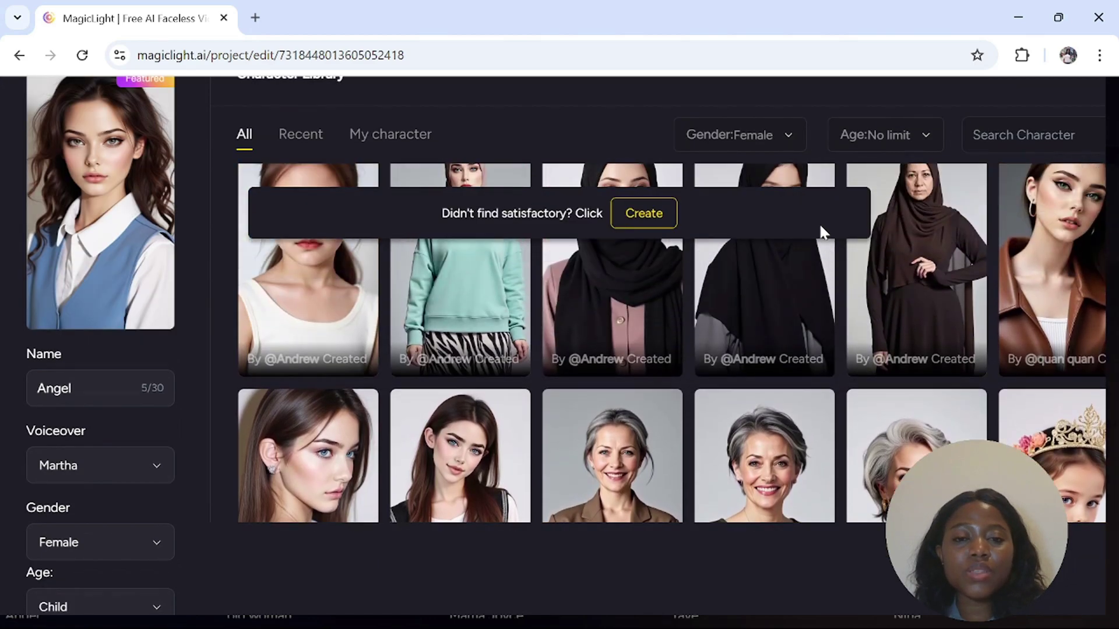
scroll(820, 227, "up", 5)
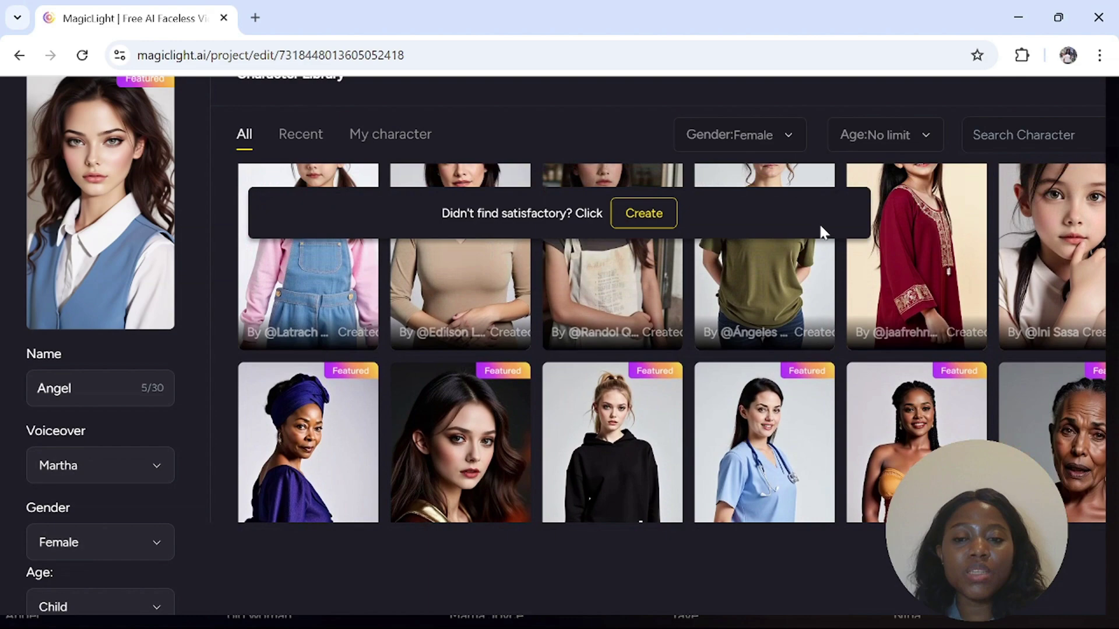
scroll(820, 228, "up", 5)
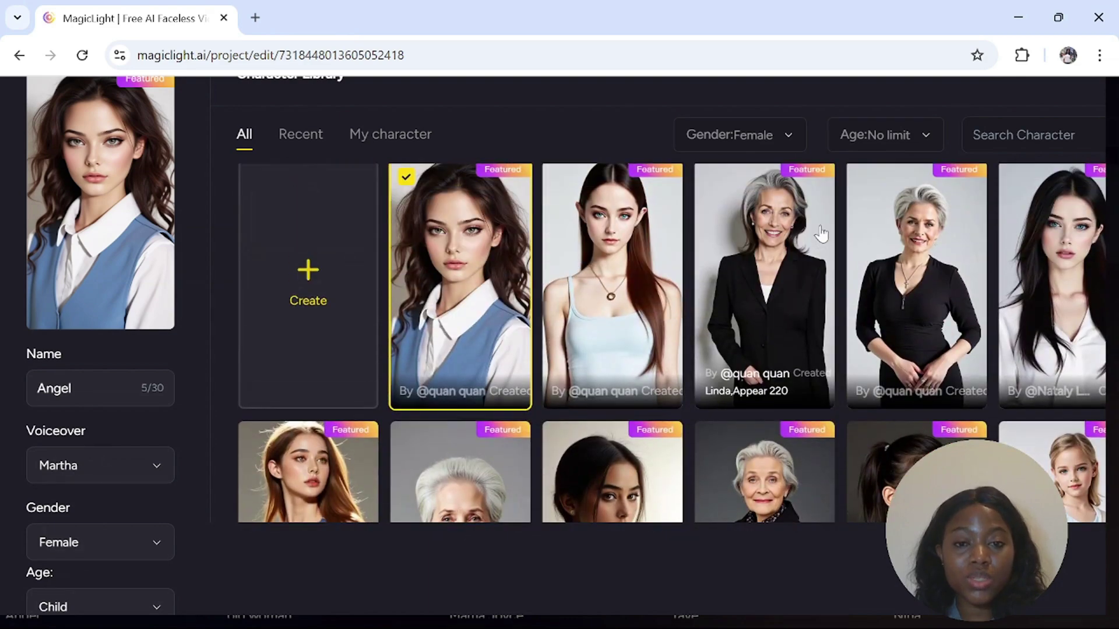
scroll(821, 228, "down", 3)
scroll(822, 231, "down", 5)
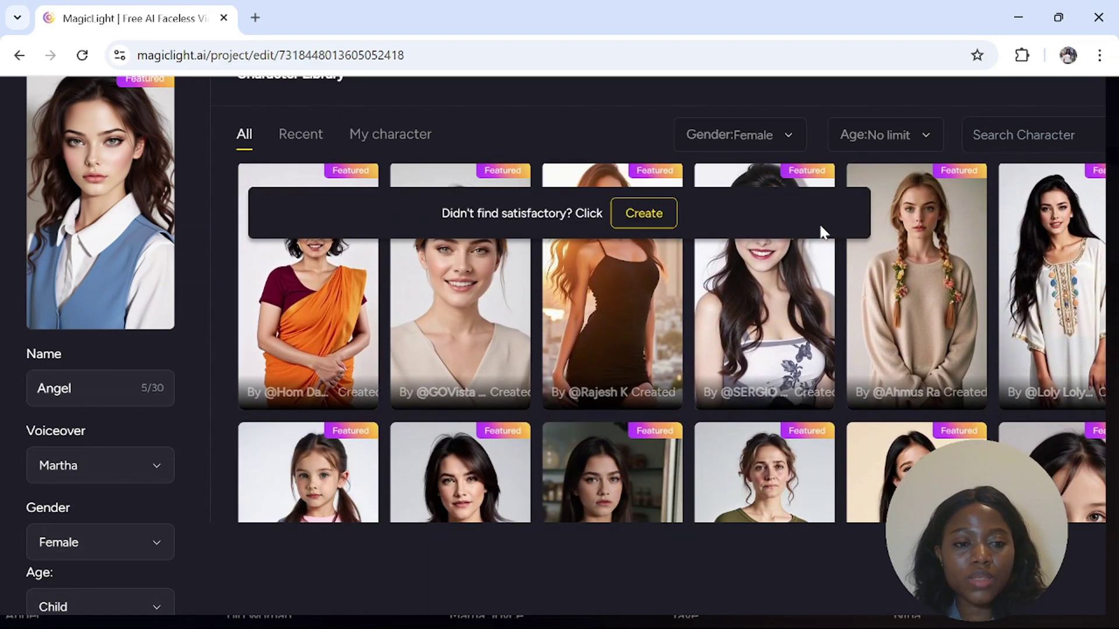
scroll(819, 222, "down", 5)
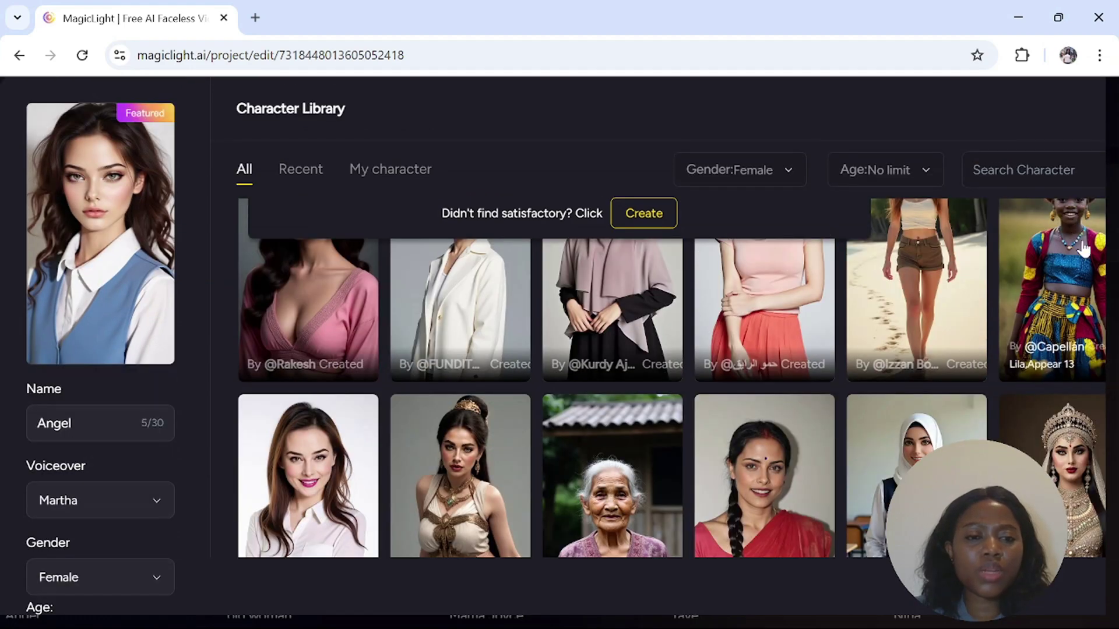
left_click(1068, 272)
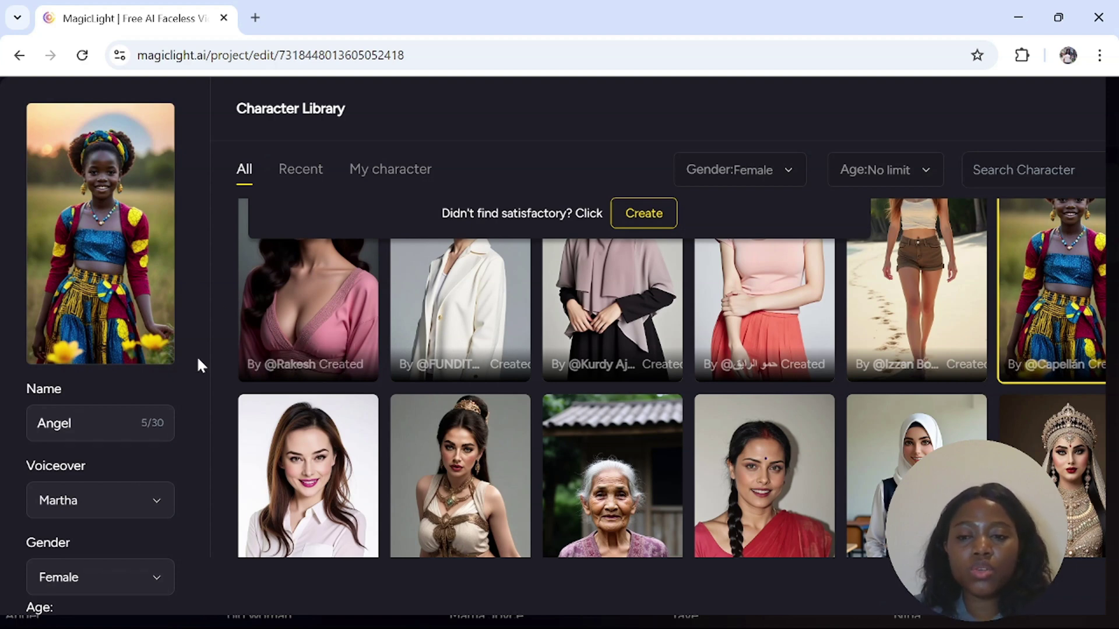
scroll(197, 359, "down", 3)
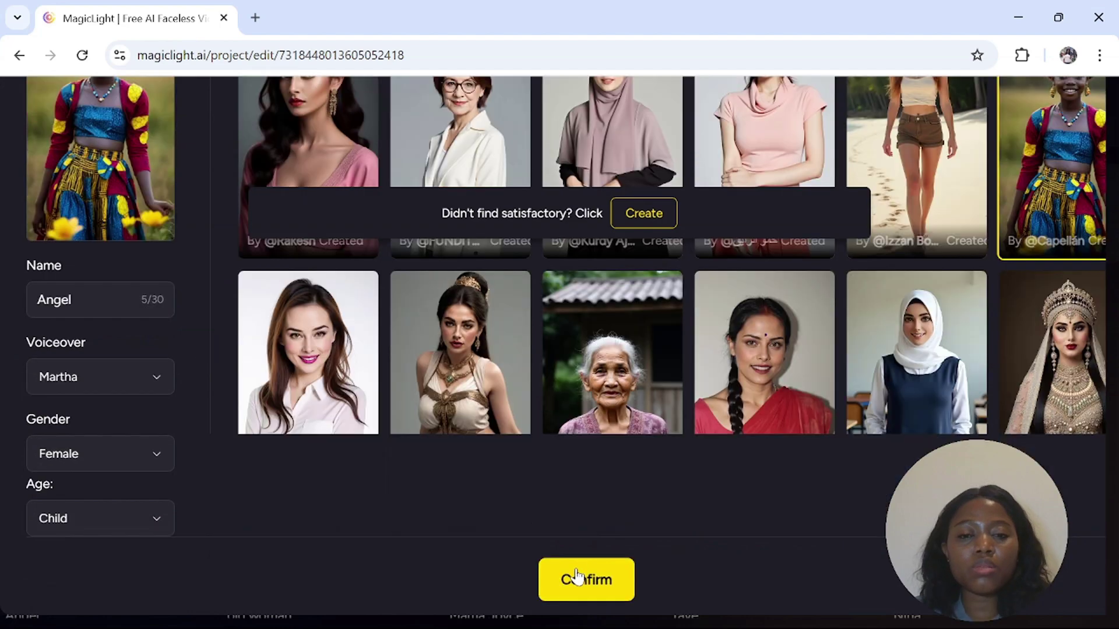
left_click(577, 577)
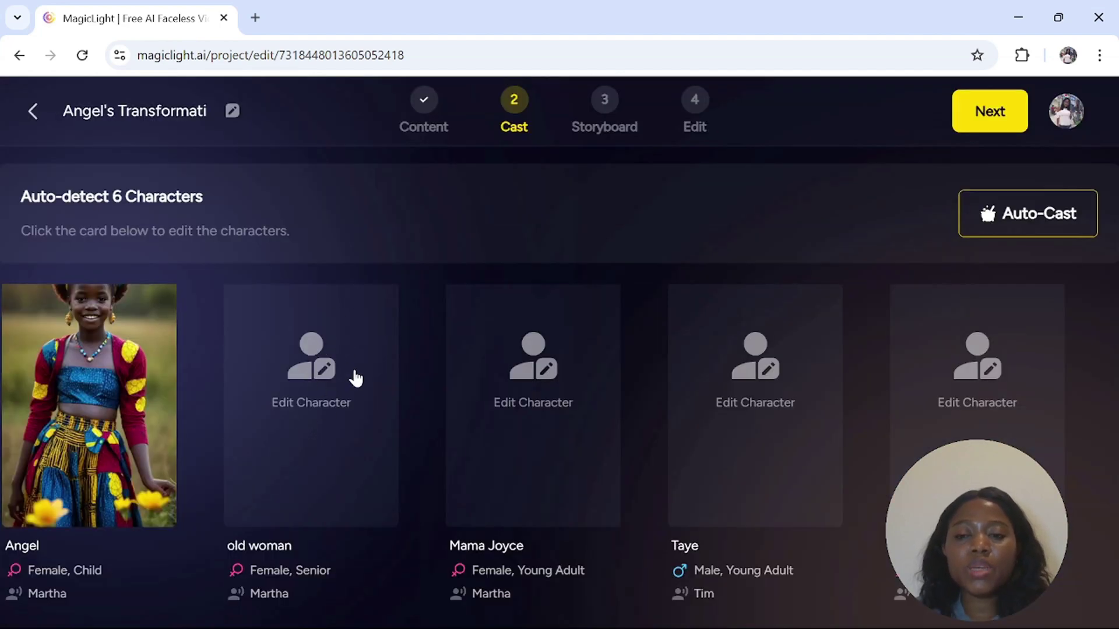
- Assign the elderly woman with a cane and shawl to the old woman and confirm
left_click(323, 382)
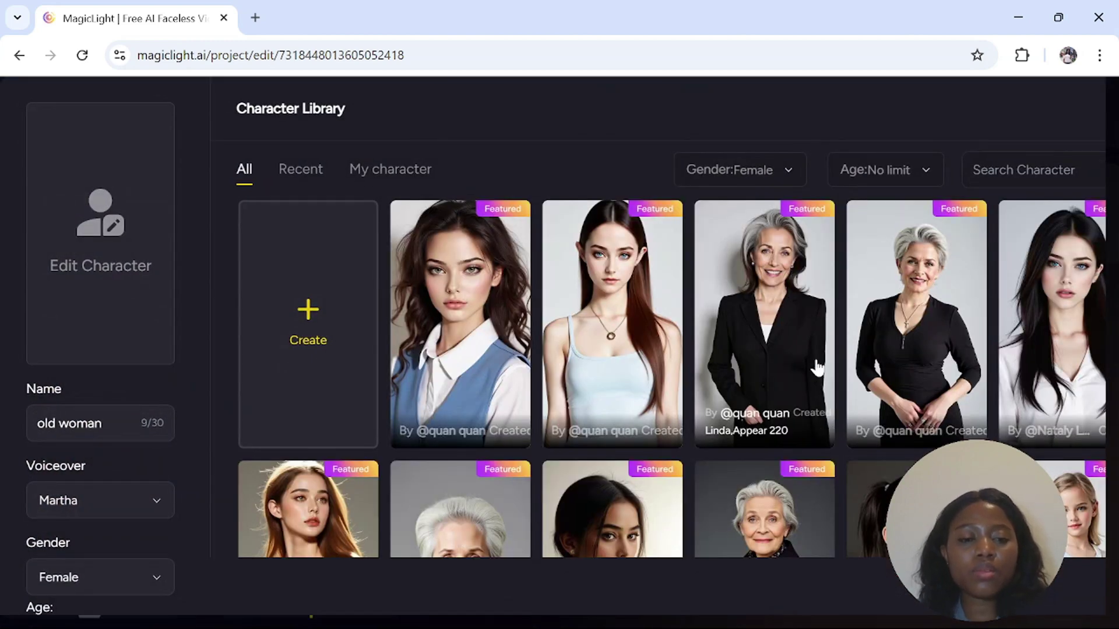
scroll(325, 412, "down", 10)
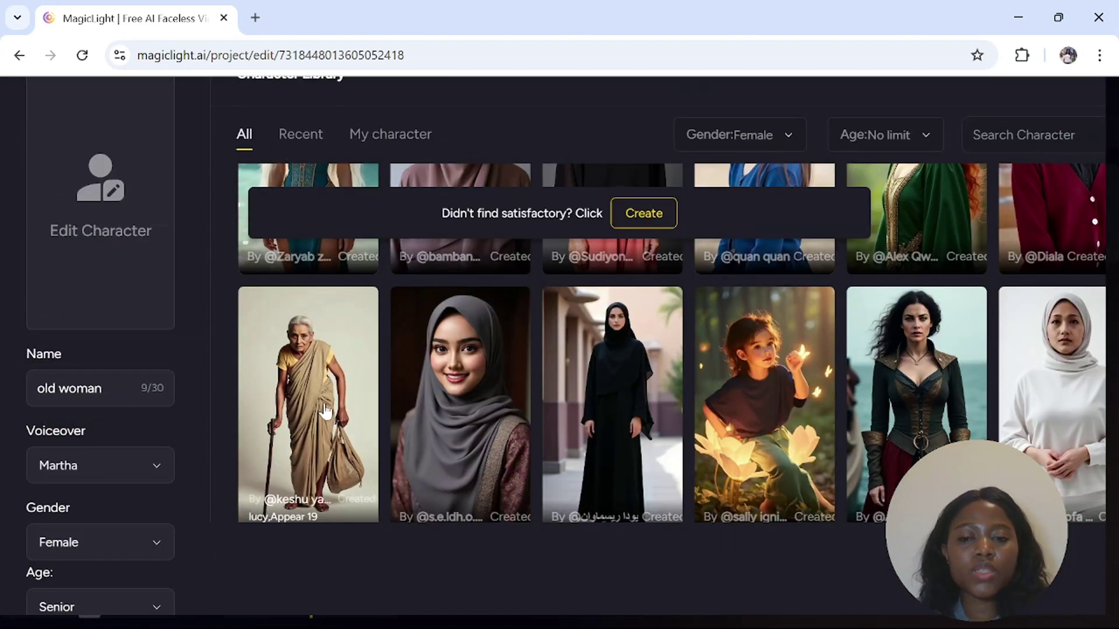
left_click(314, 376)
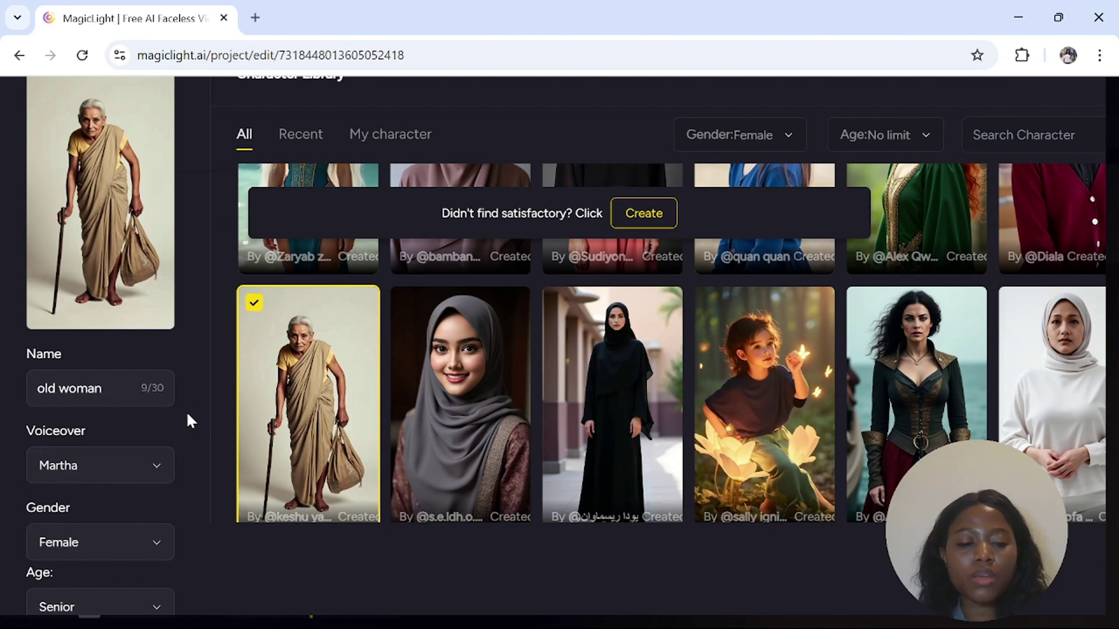
scroll(187, 411, "down", 2)
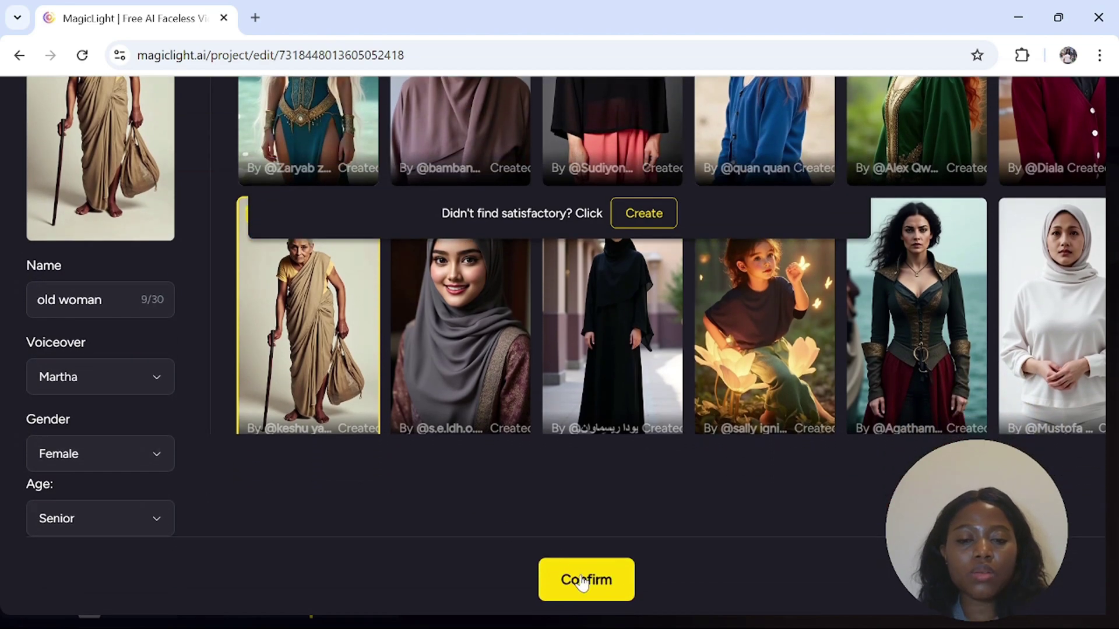
left_click(582, 582)
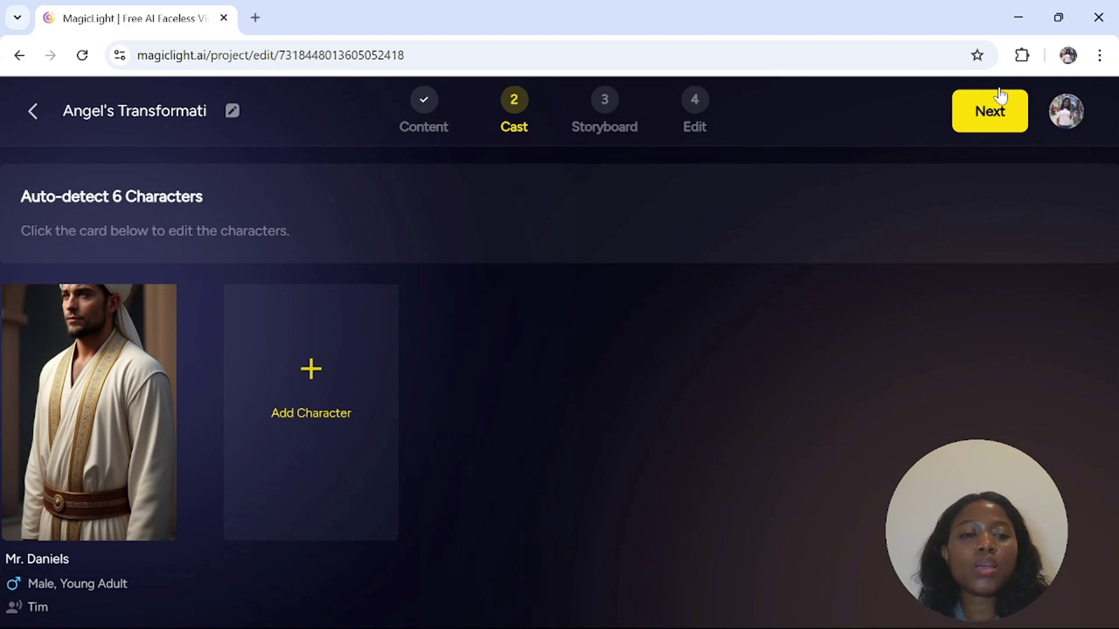
- Move from Cast to the Storyboard step, auto-generating 14 storyboards beginning with Angel's neighbourhood
left_click(985, 117)
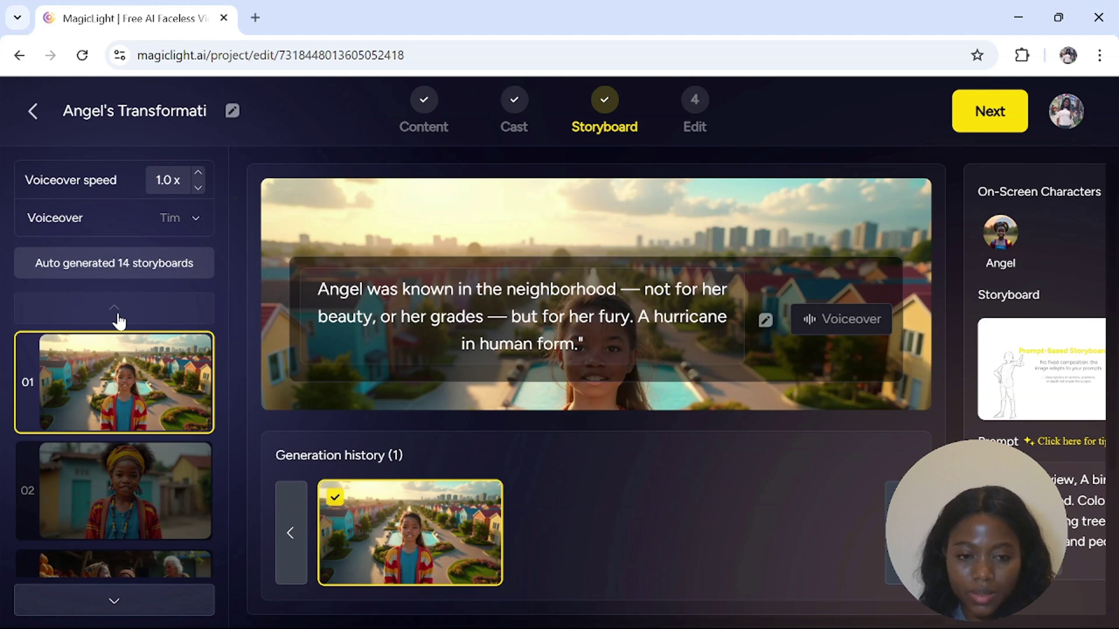
- Reveal the Voiceover control on storyboard shot 01's thumbnail
mouse_move(120, 408)
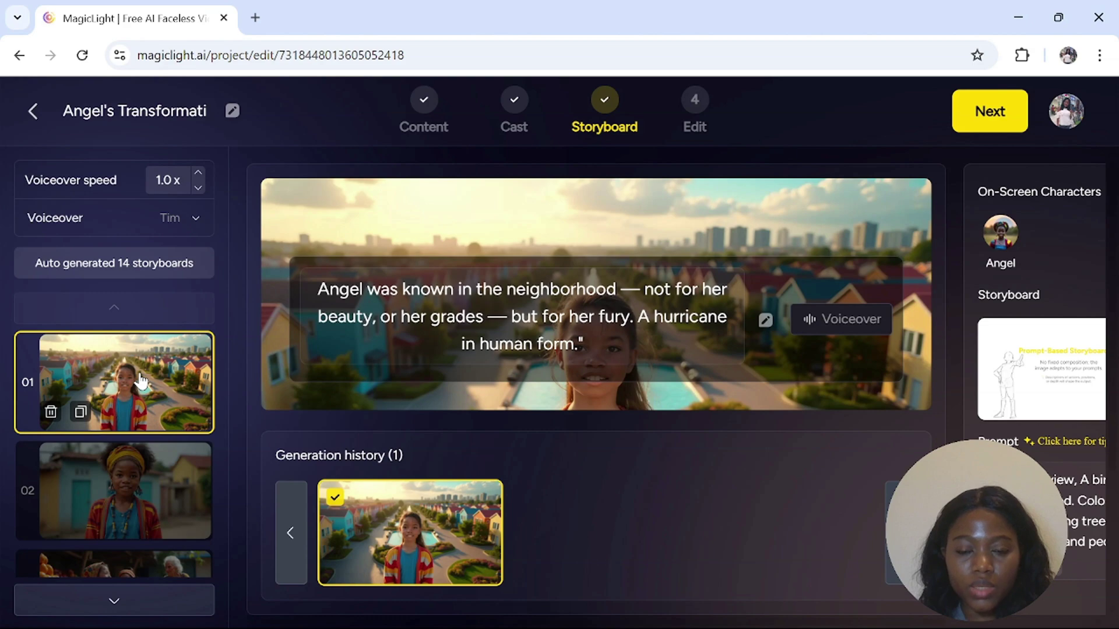
mouse_move(129, 495)
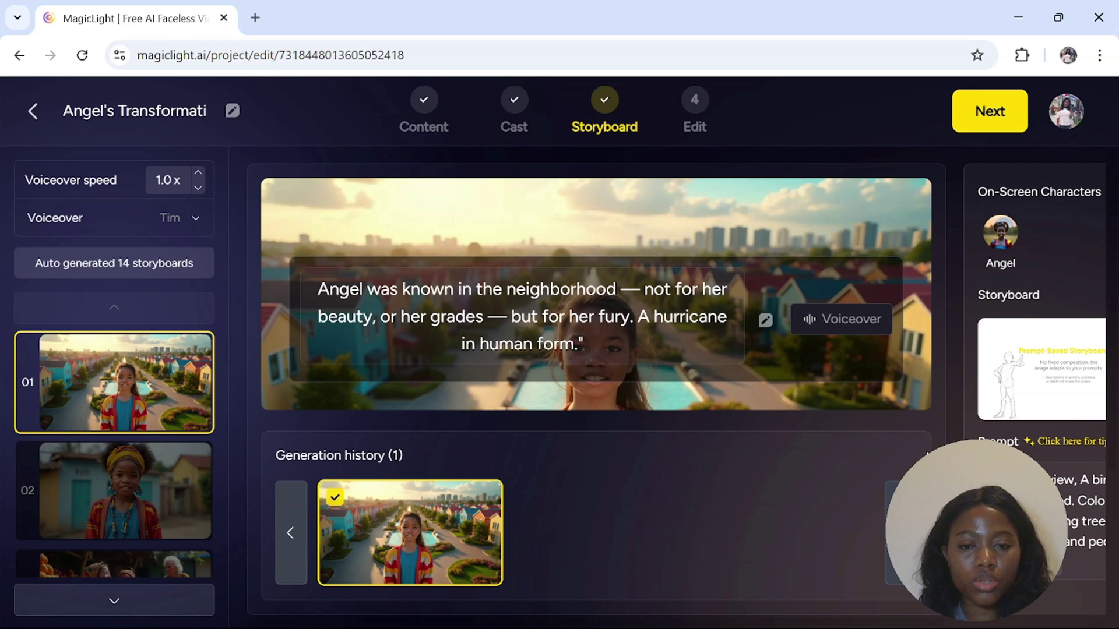
- Open shot 01's Voiceover settings, keep Speaker as Voiceover, and preview the Ryan voice
left_click(854, 327)
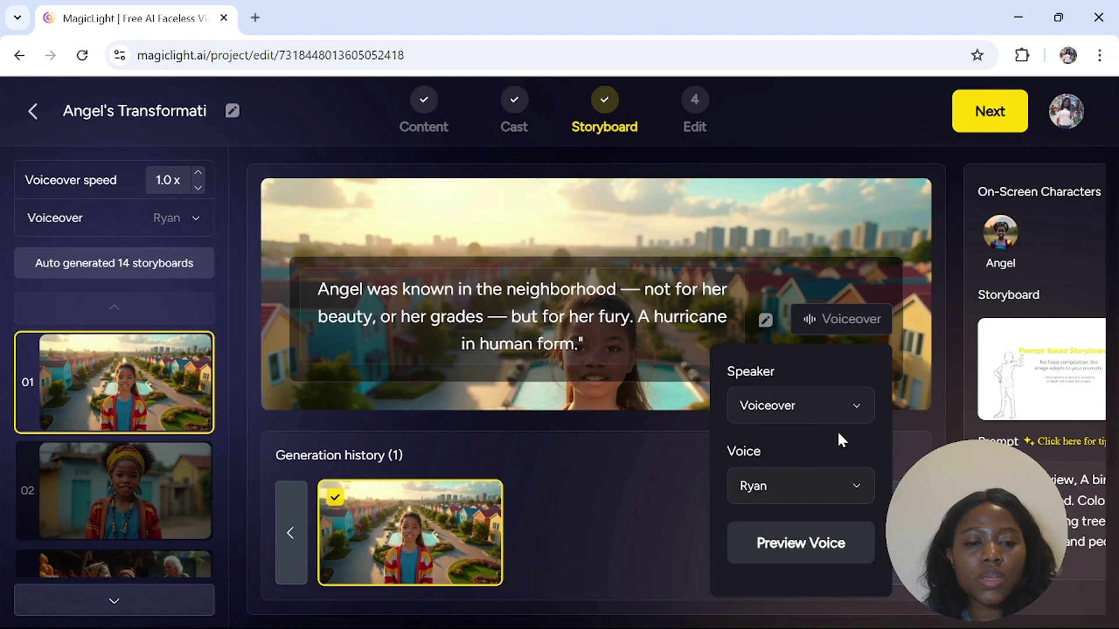
left_click(855, 411)
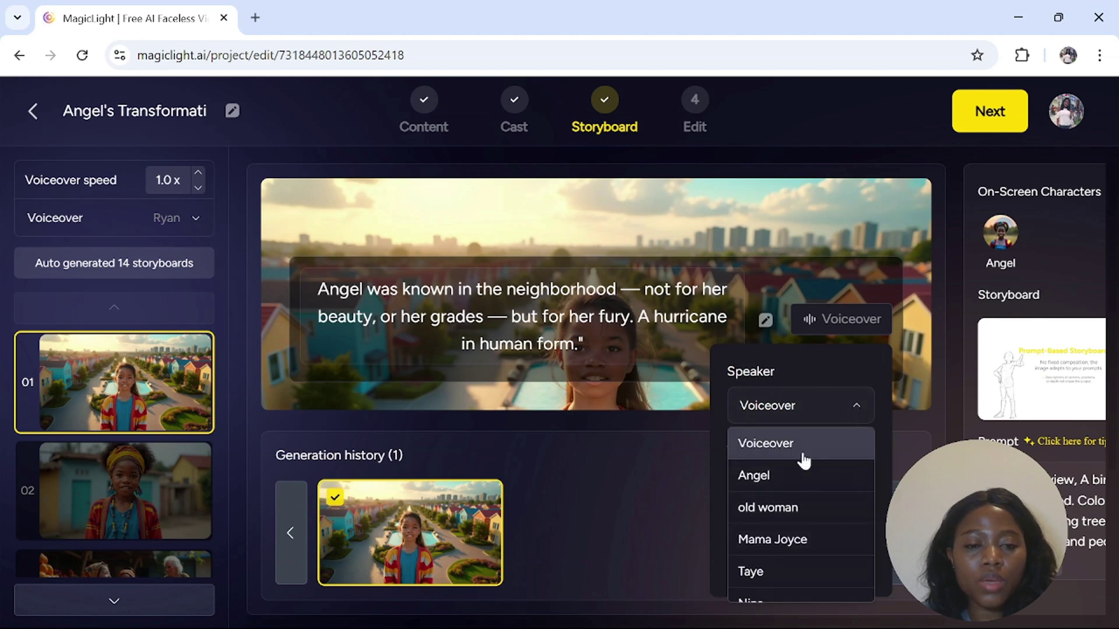
left_click(856, 412)
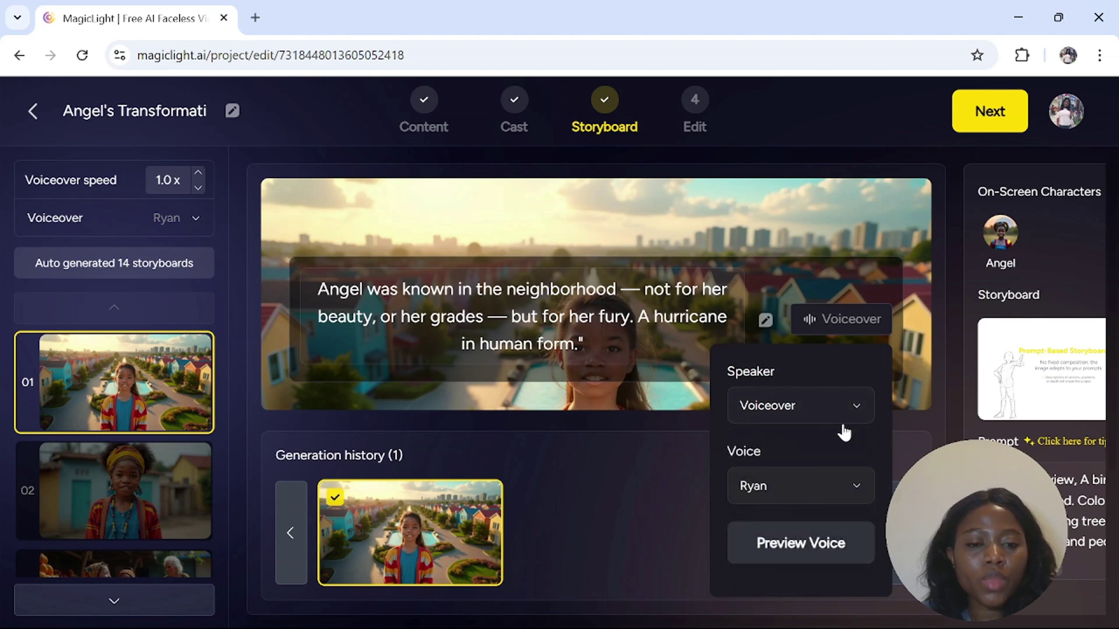
left_click(857, 489)
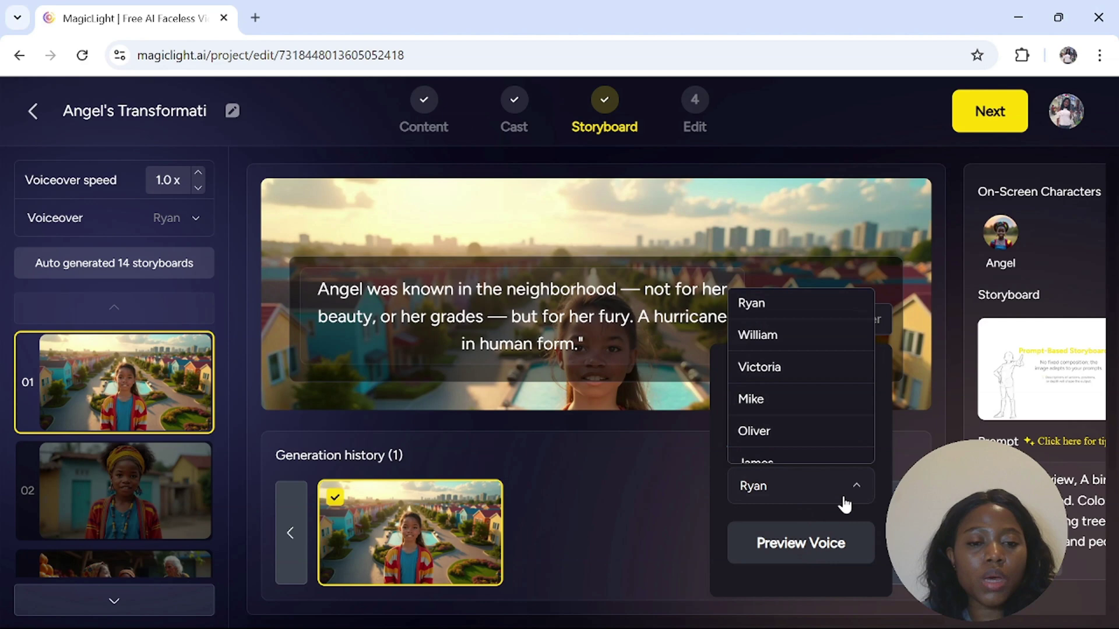
left_click(856, 489)
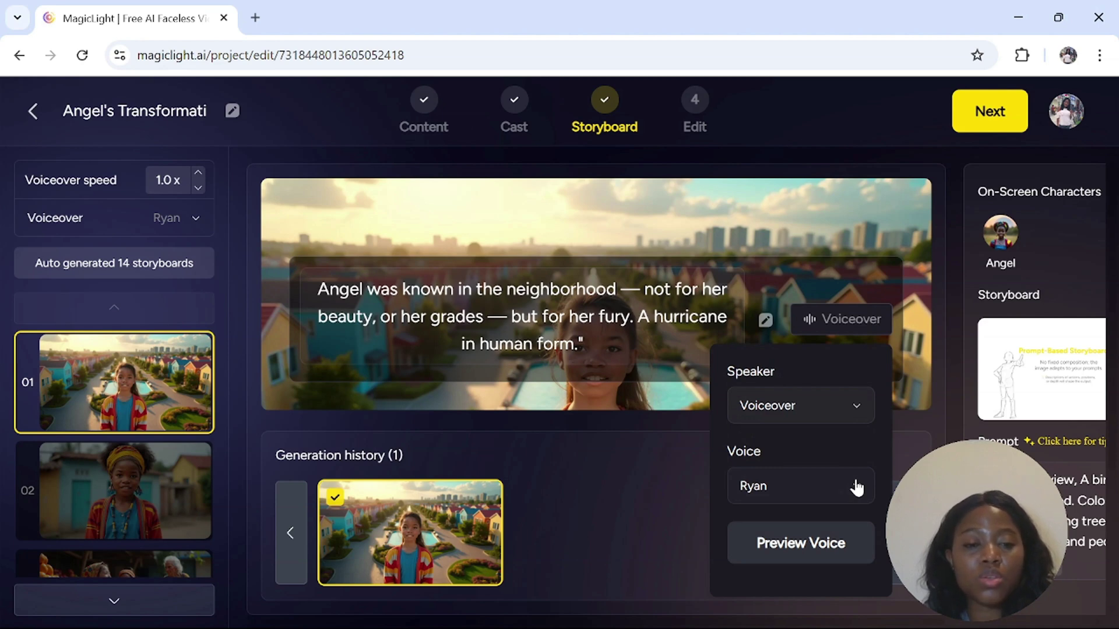
left_click(856, 487)
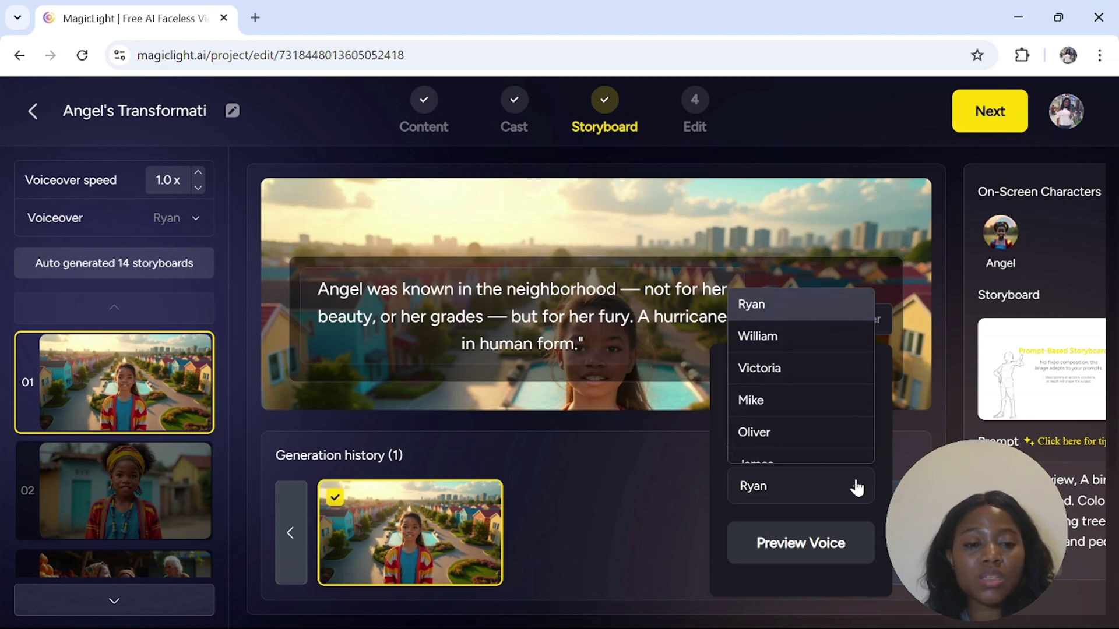
left_click(794, 320)
left_click(790, 544)
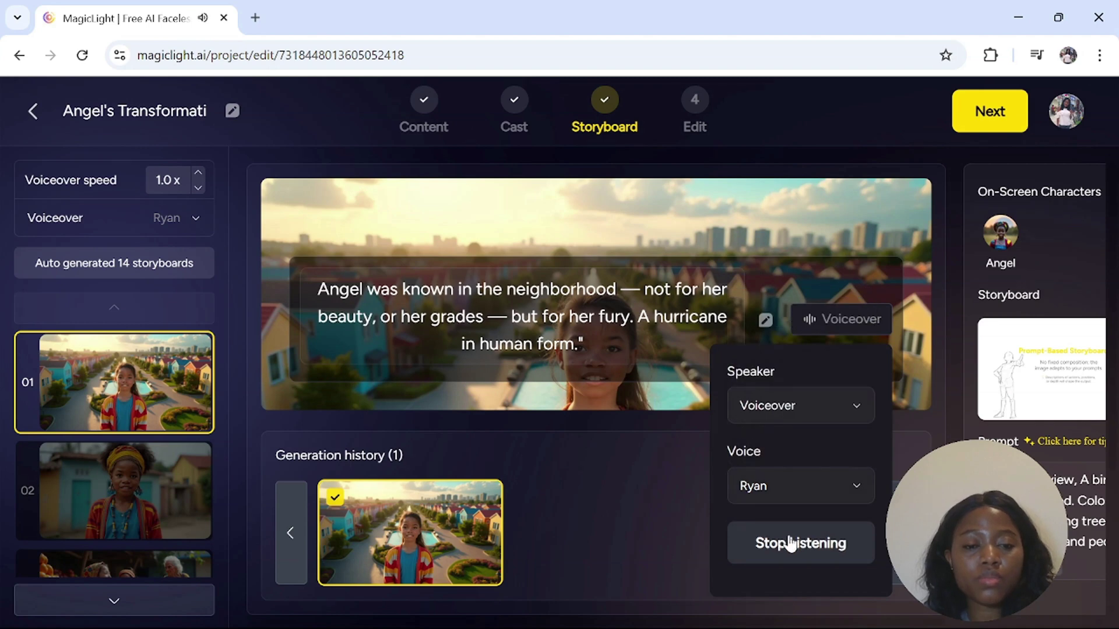
- Try Mike and Richard as narrator, preview Richard, then set the voice back to Ryan
left_click(858, 490)
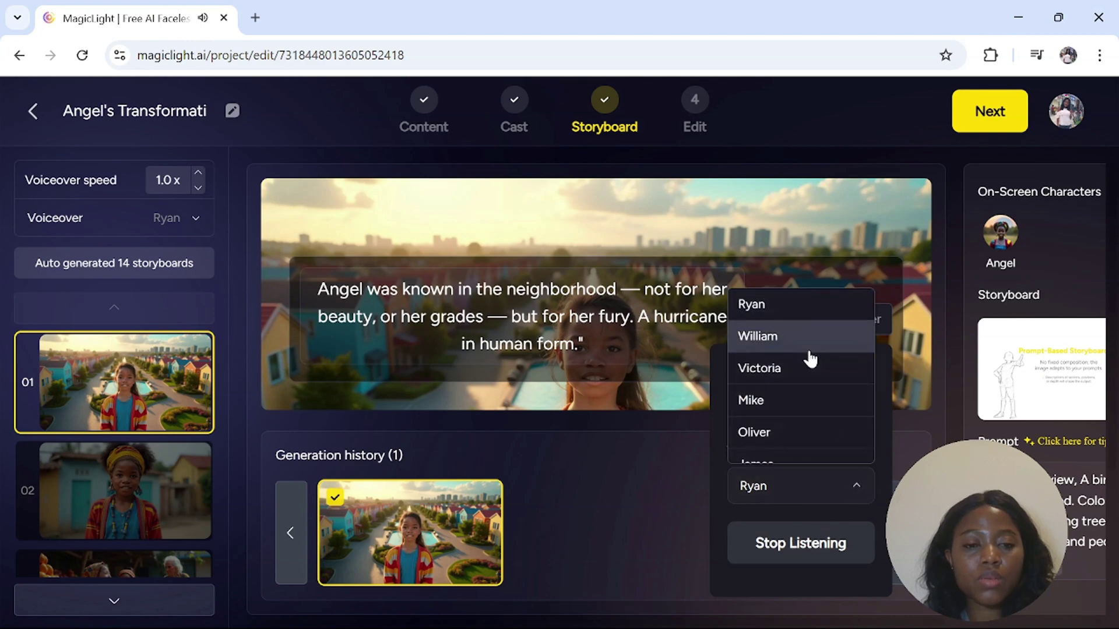
left_click(798, 402)
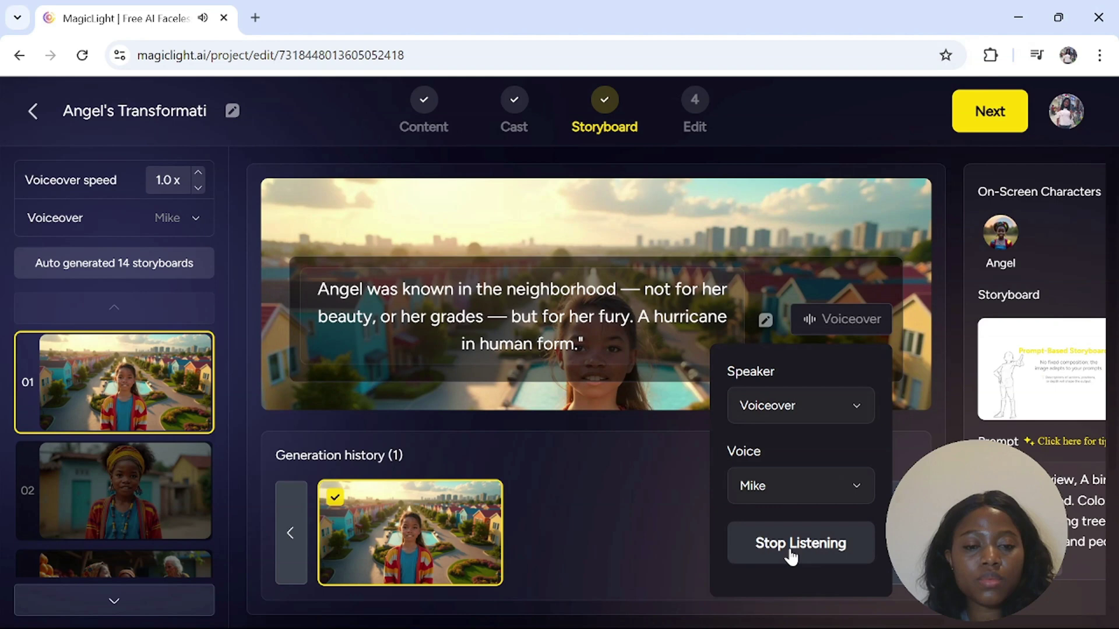
left_click(859, 493)
scroll(794, 338, "up", 1)
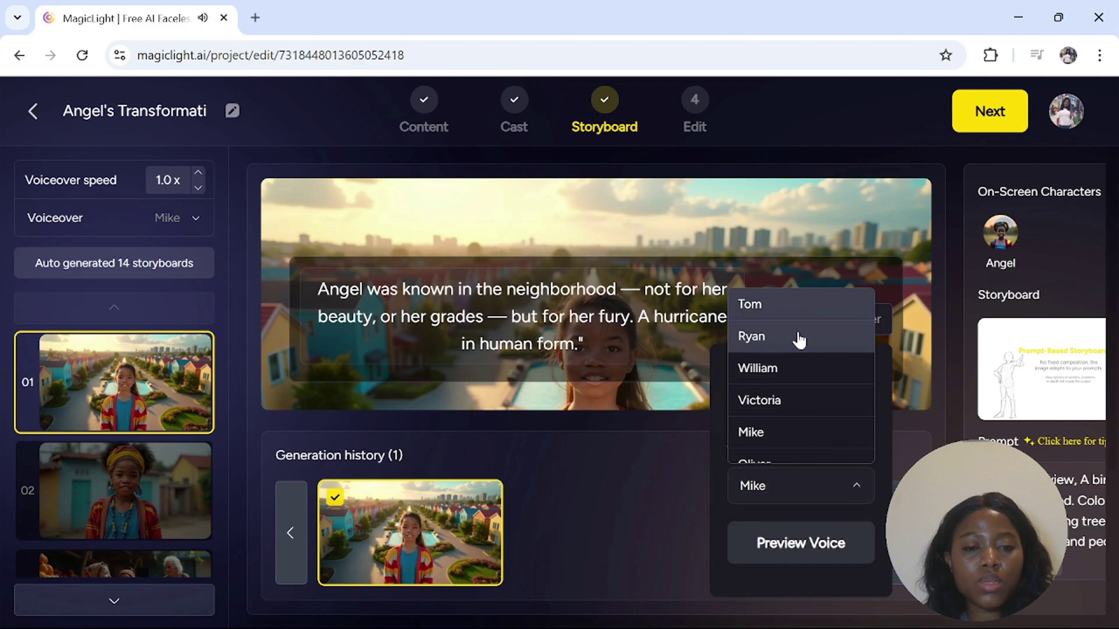
scroll(799, 340, "up", 1)
left_click(799, 314)
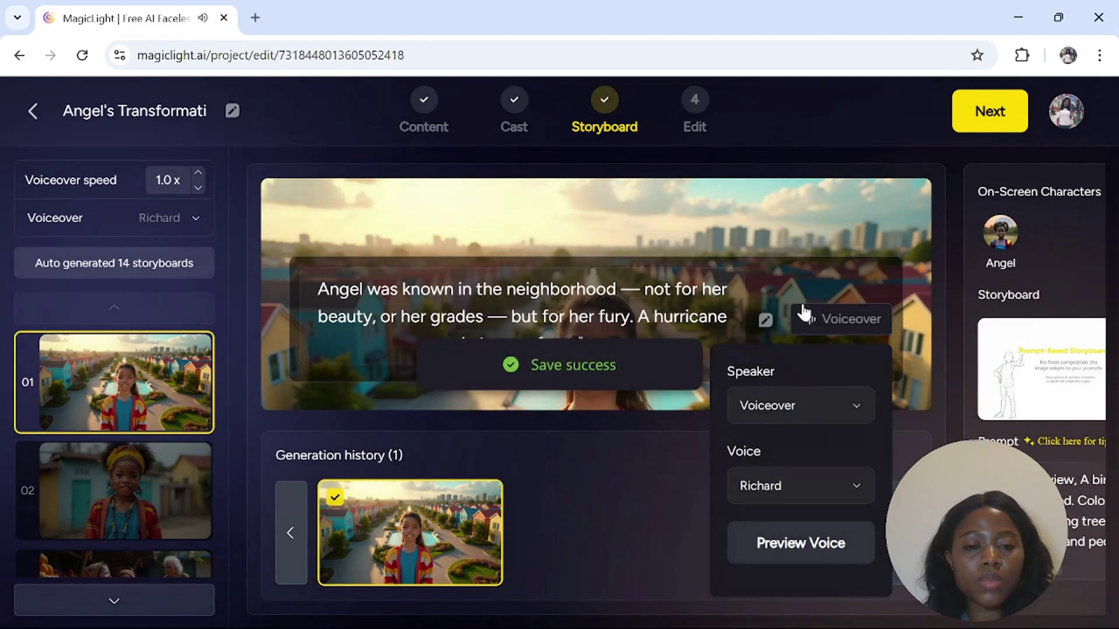
left_click(801, 545)
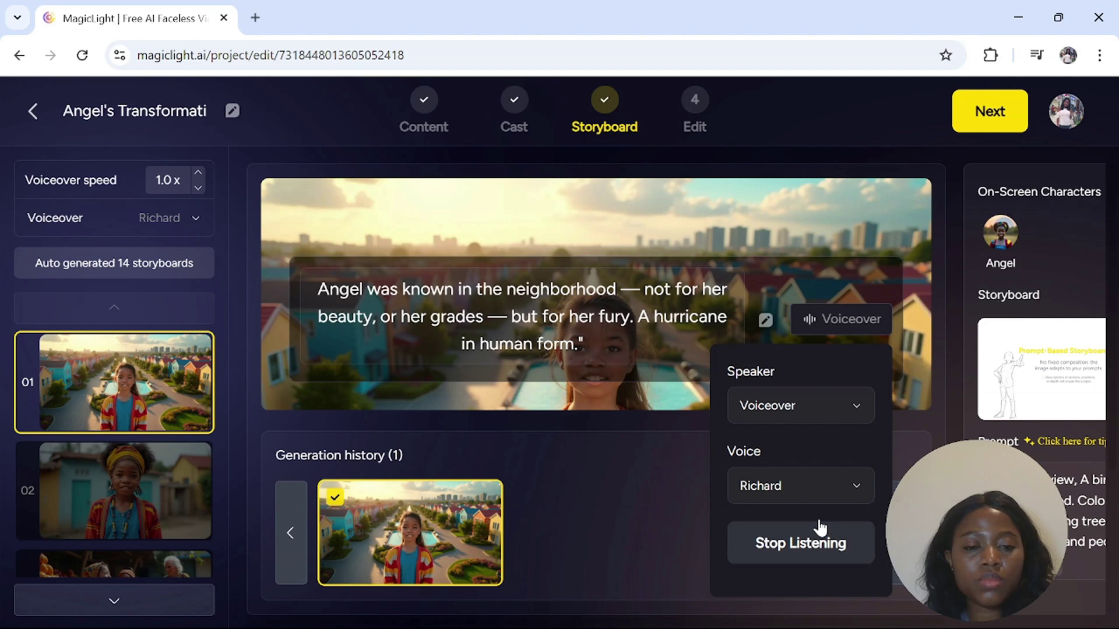
left_click(853, 490)
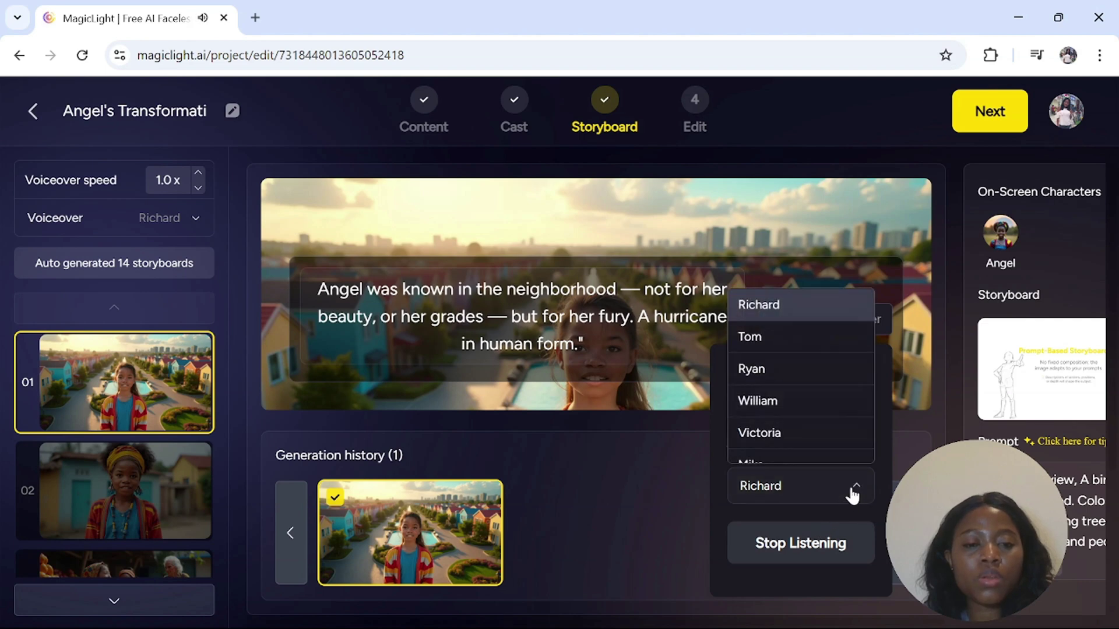
left_click(790, 373)
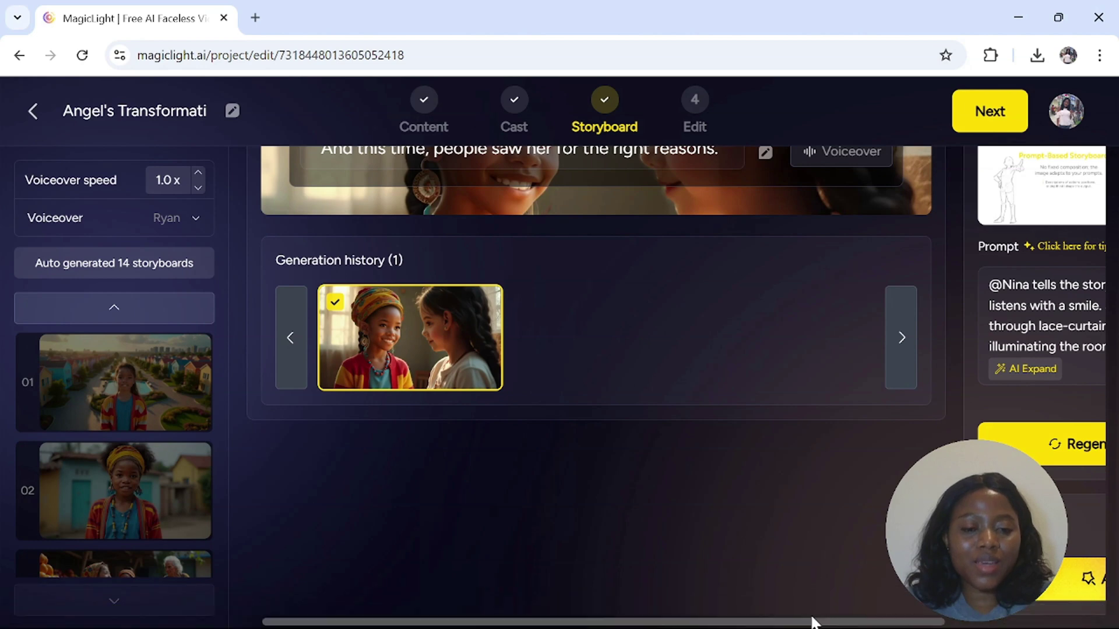
- Scroll to the final storyboard shot and open its Animate options
left_click_drag(813, 623, 955, 621)
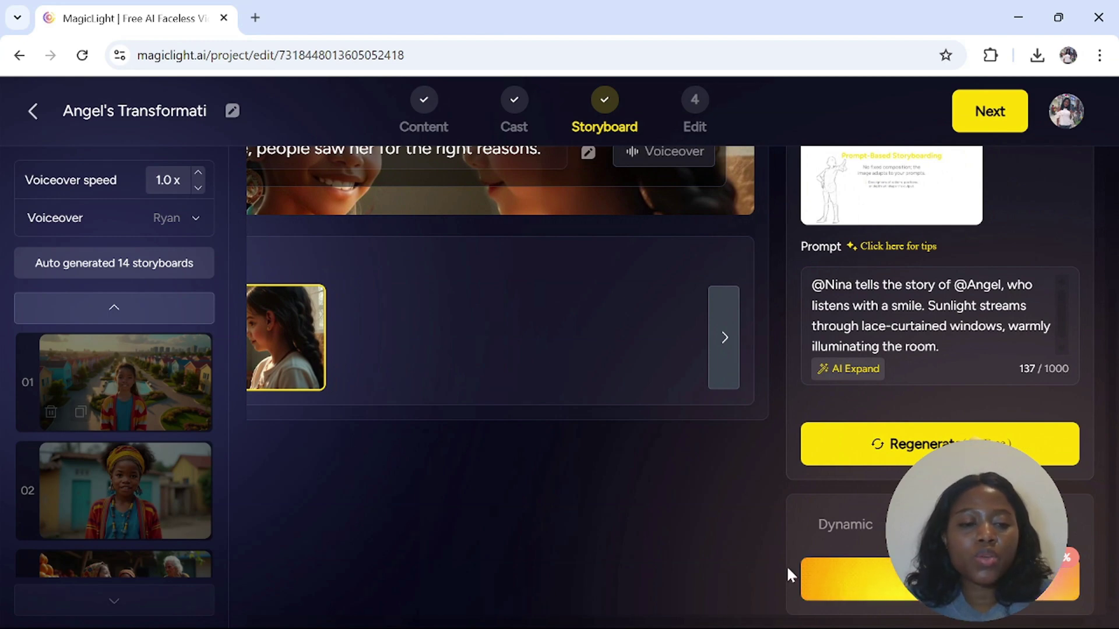
left_click(883, 596)
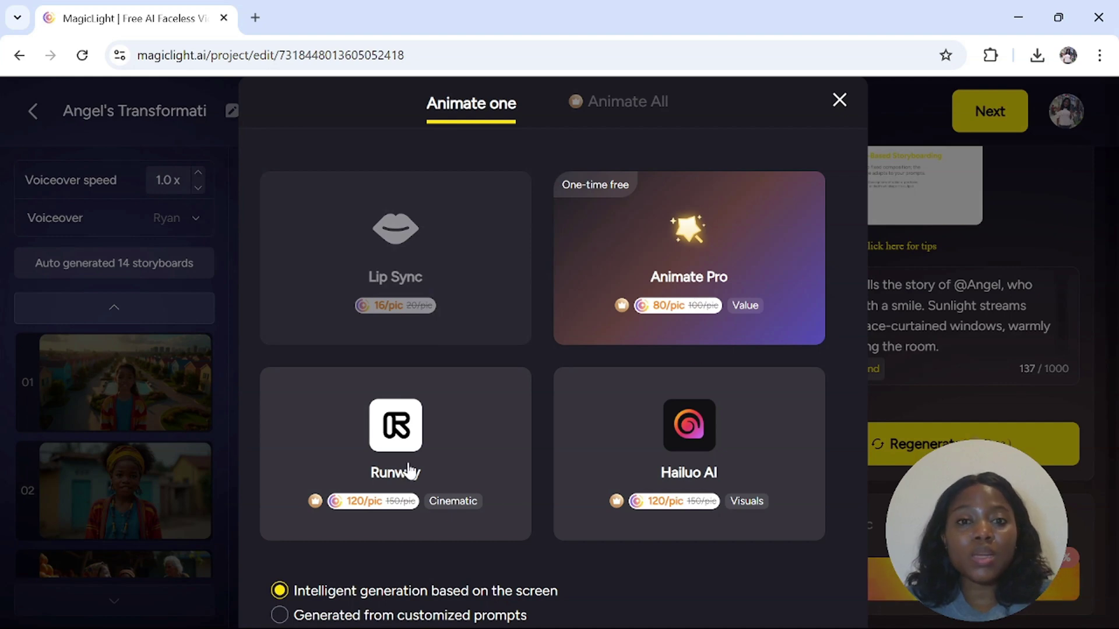
- Start animating the final shot with Hailuo AI
left_click(690, 444)
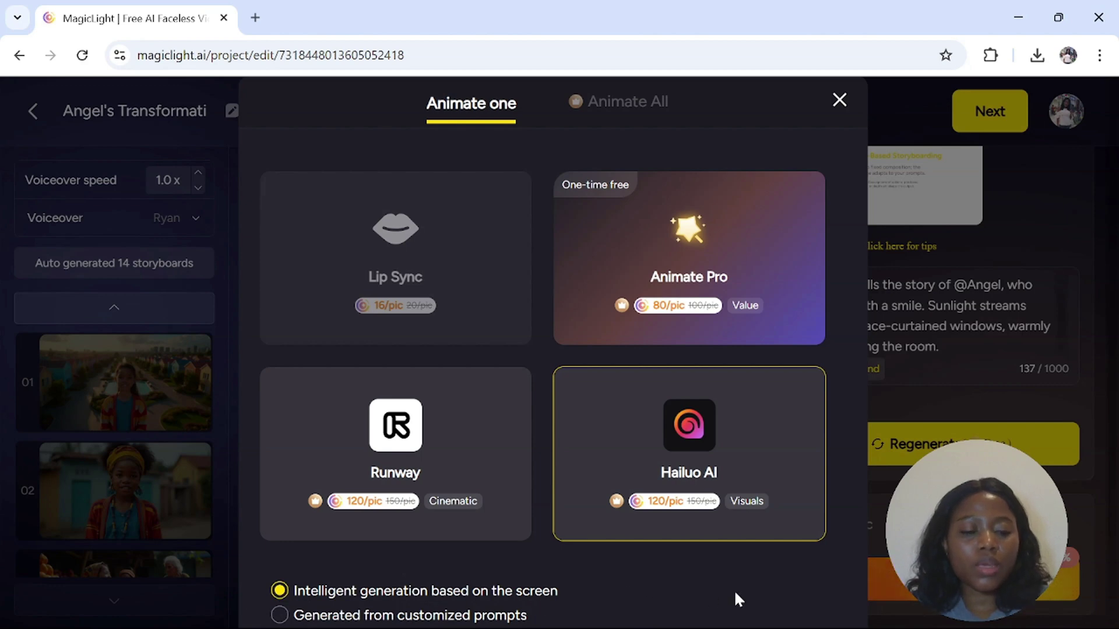
scroll(733, 589, "down", 2)
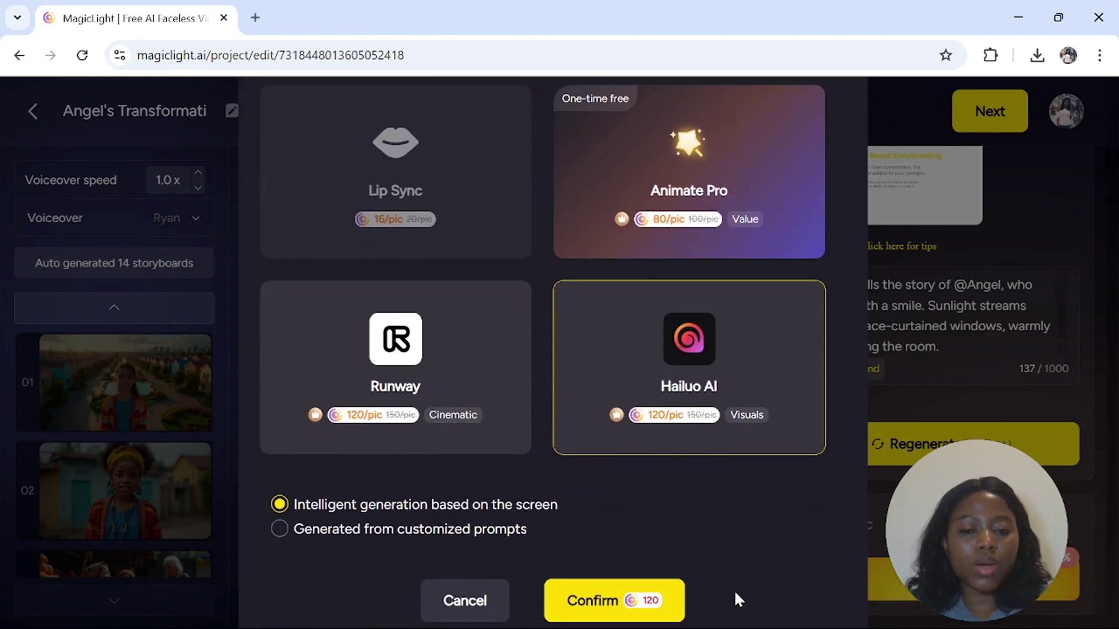
left_click(595, 589)
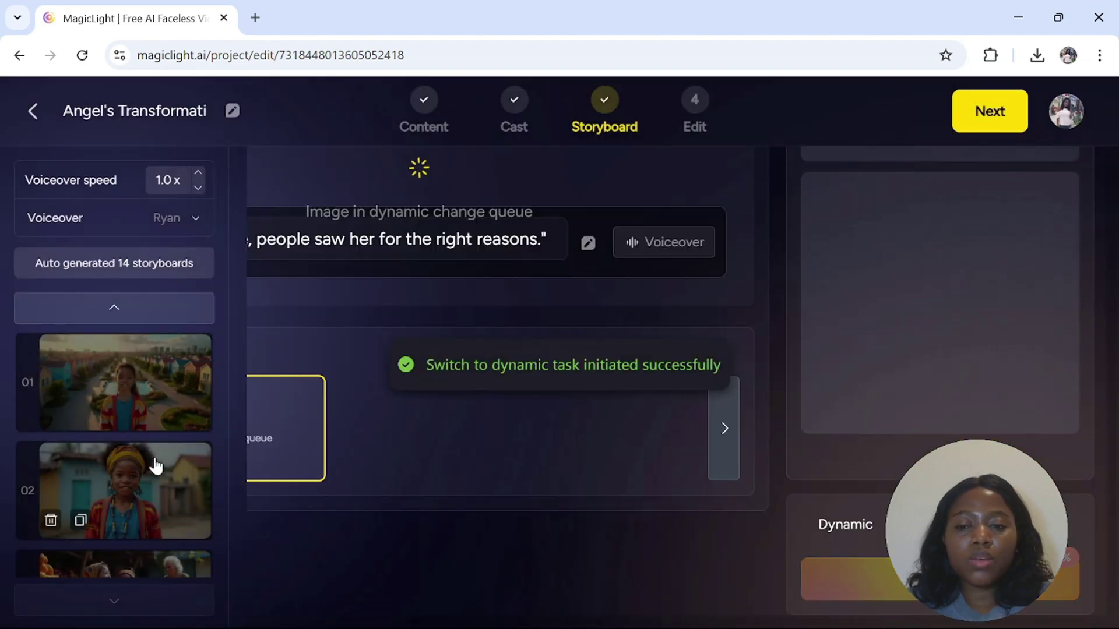
- Animate shot 02 with Hailuo AI, proceeding past the overlay-text length warning
left_click(116, 486)
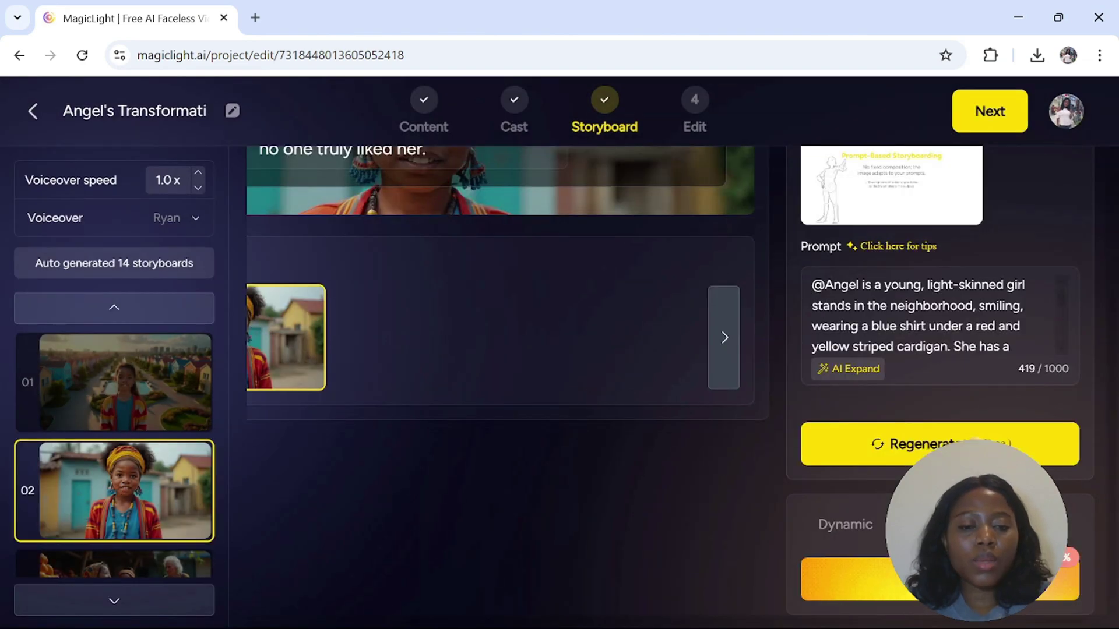
left_click(933, 580)
left_click(717, 375)
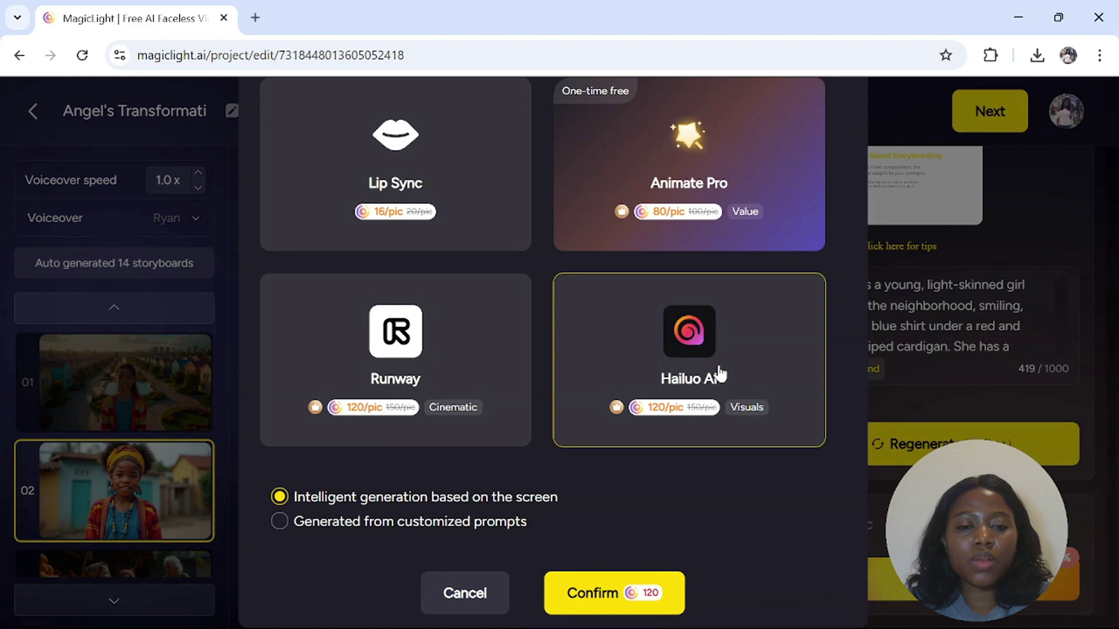
left_click(588, 584)
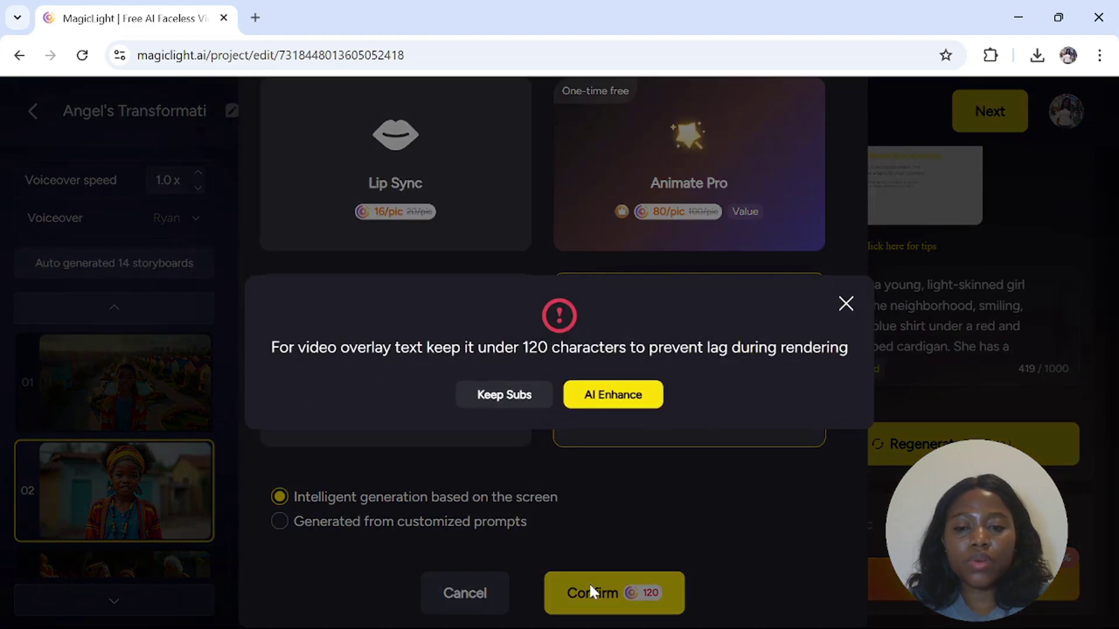
left_click(621, 396)
left_click(154, 559)
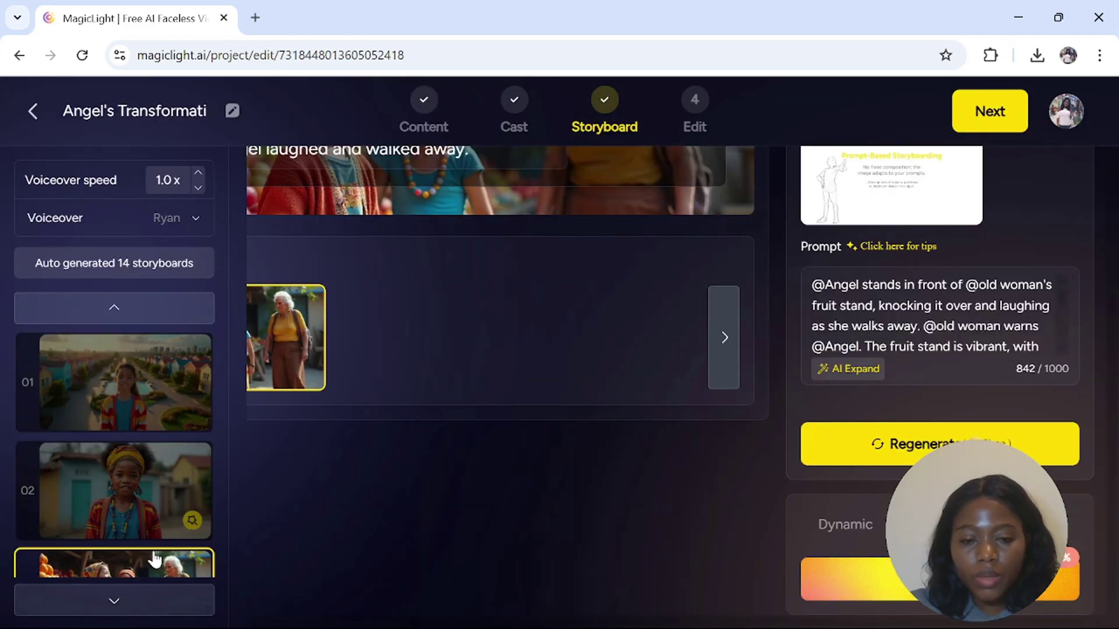
left_click(827, 580)
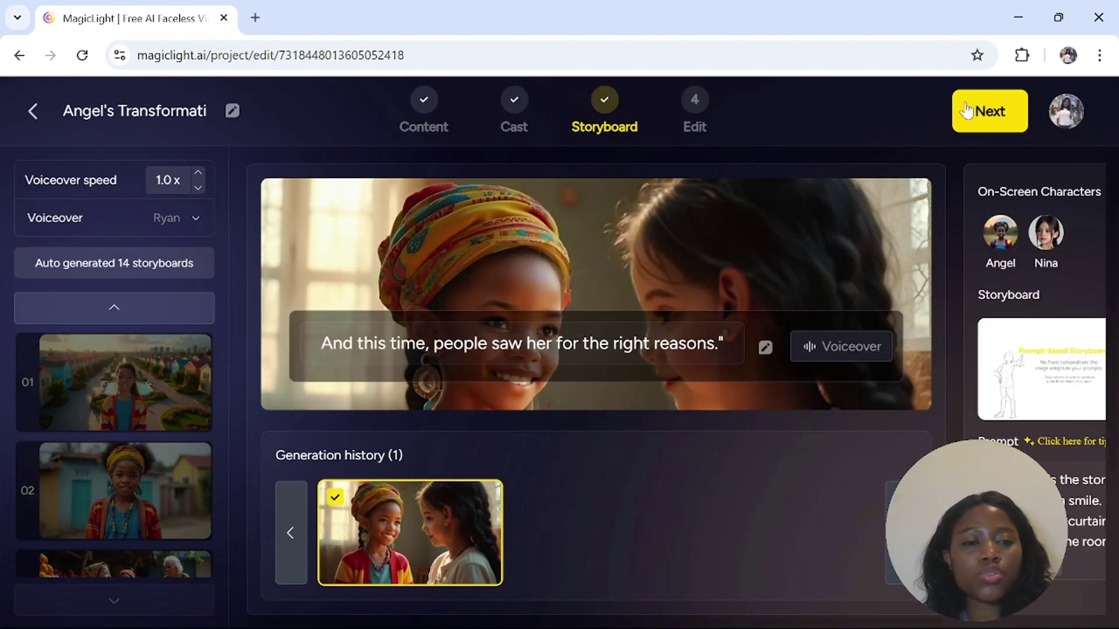
- Advance to the Edit step and generate the video at 16:9 ratio
left_click(997, 117)
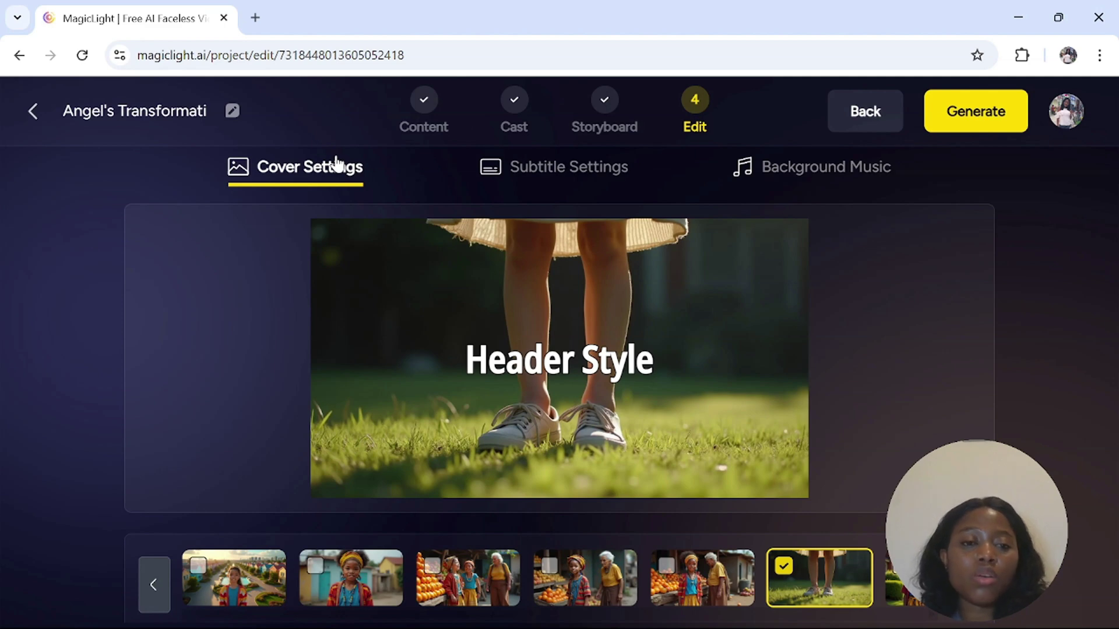
left_click(973, 117)
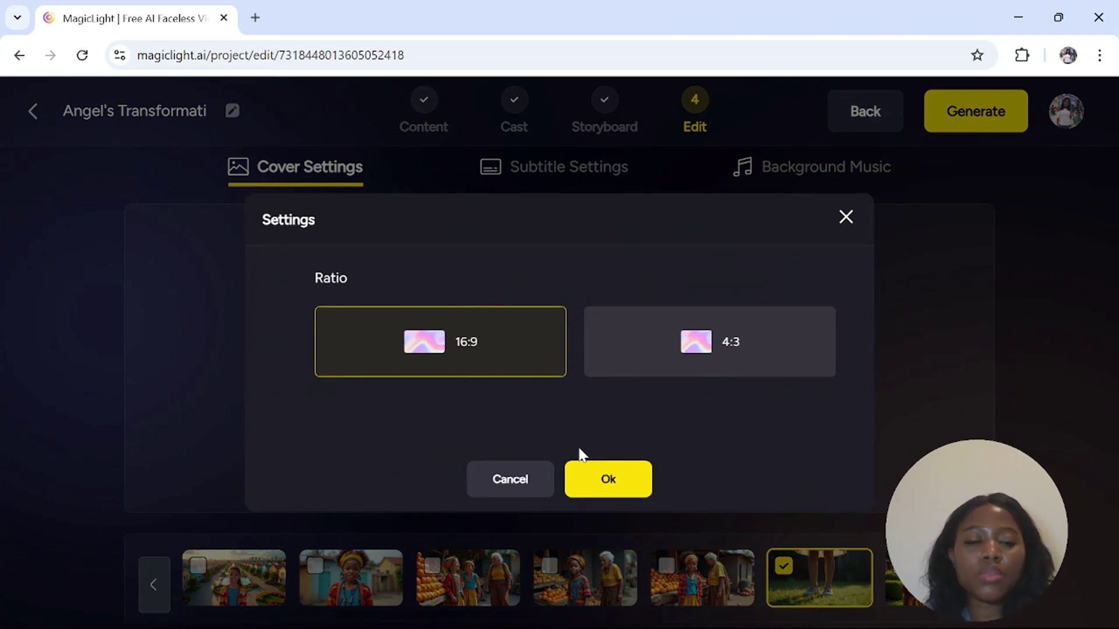
left_click(597, 492)
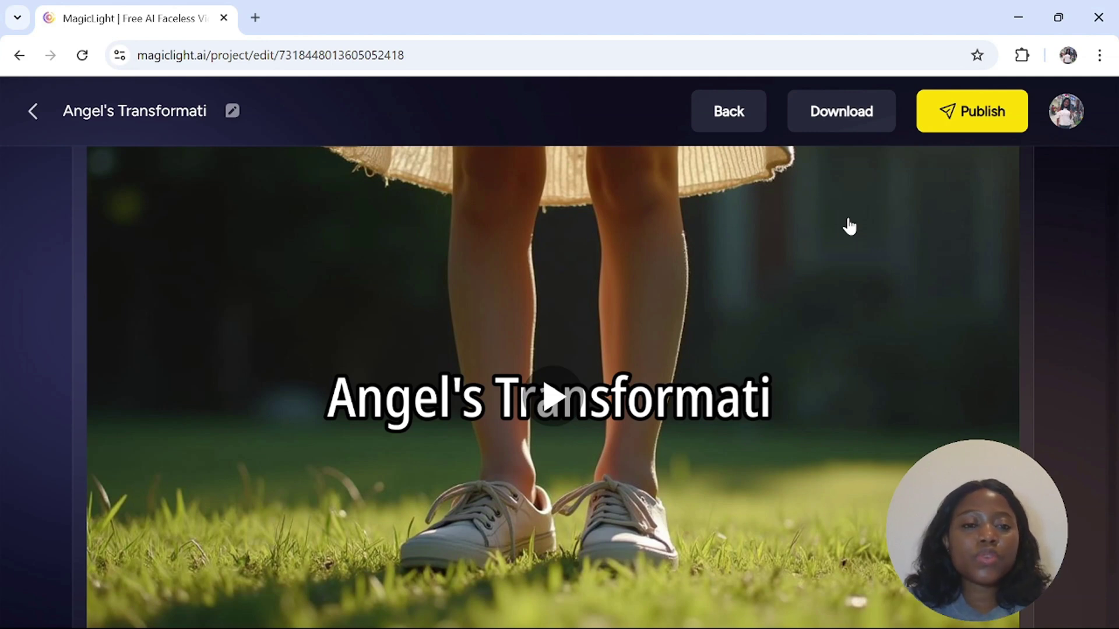
- Bring up the download choices for the finished Angel's Transformati video
left_click(844, 119)
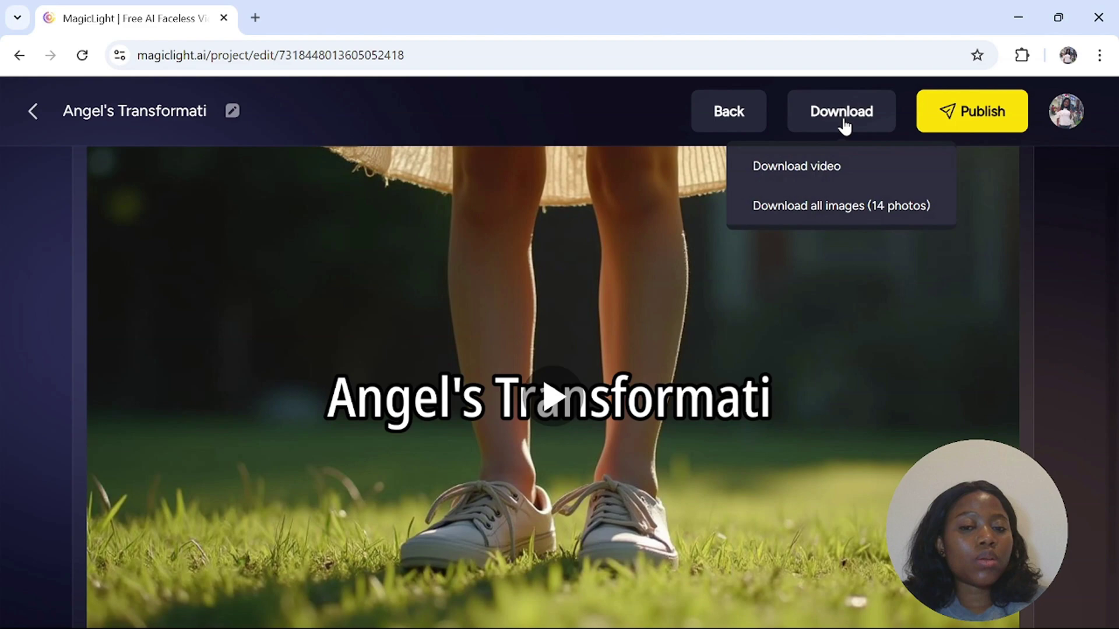